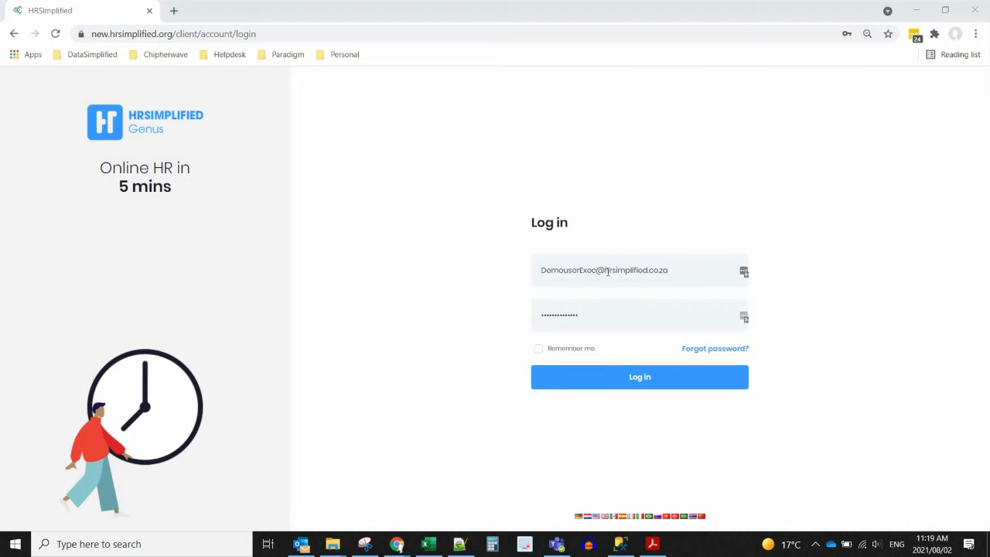
- Sign in as the administrator and expand the HR Administration section in the sidebar
{"action": "left_click", "coordinate": [638, 376]}
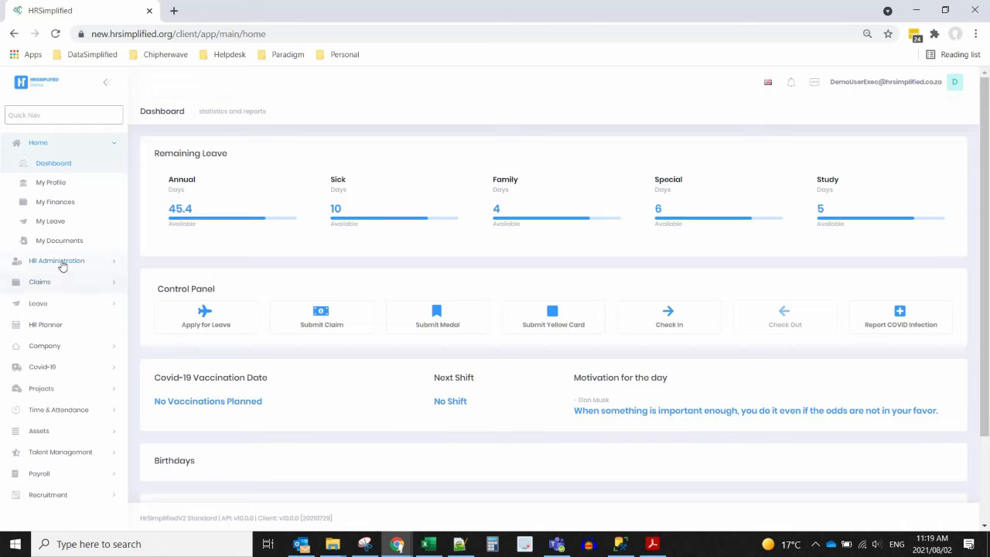
{"action": "left_click", "coordinate": [62, 264]}
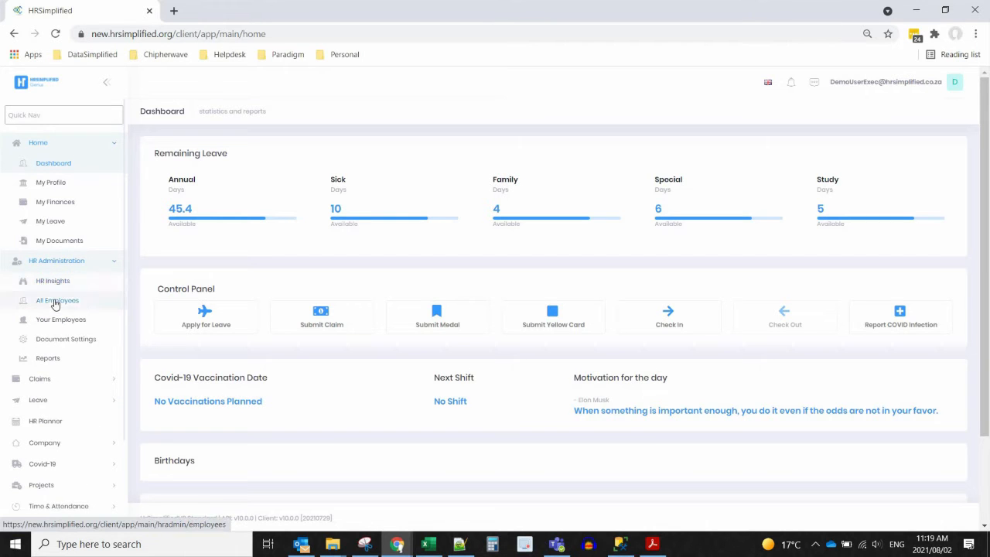
- Filter All Employees by the employee's name and show the Actions for the one matching record
{"action": "left_click", "coordinate": [55, 300]}
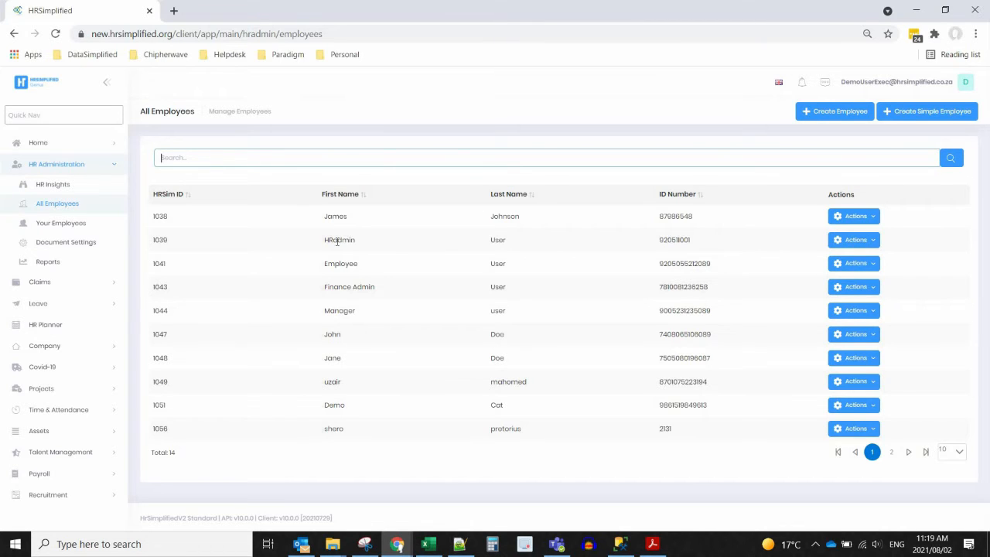
{"action": "type", "text": "jame"}
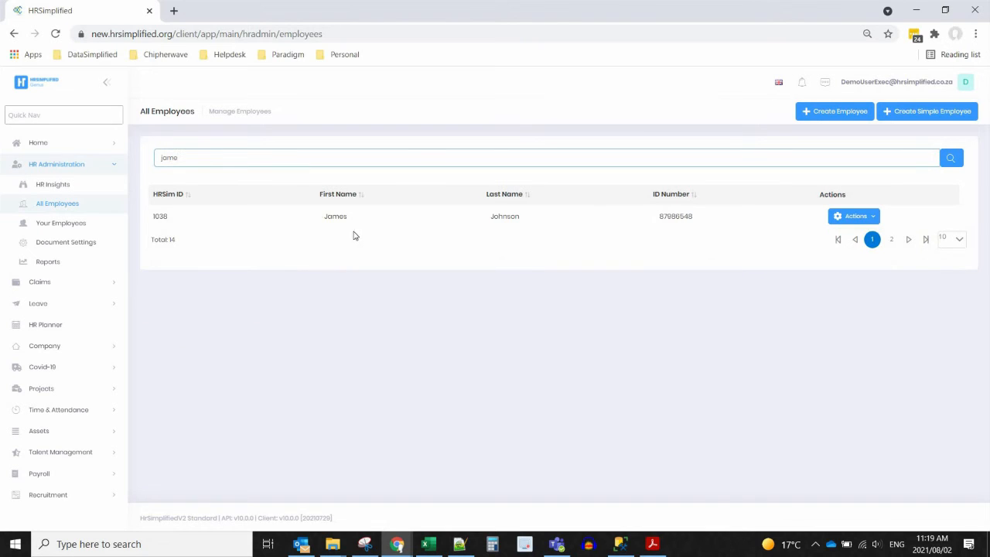
{"action": "left_click", "coordinate": [853, 216]}
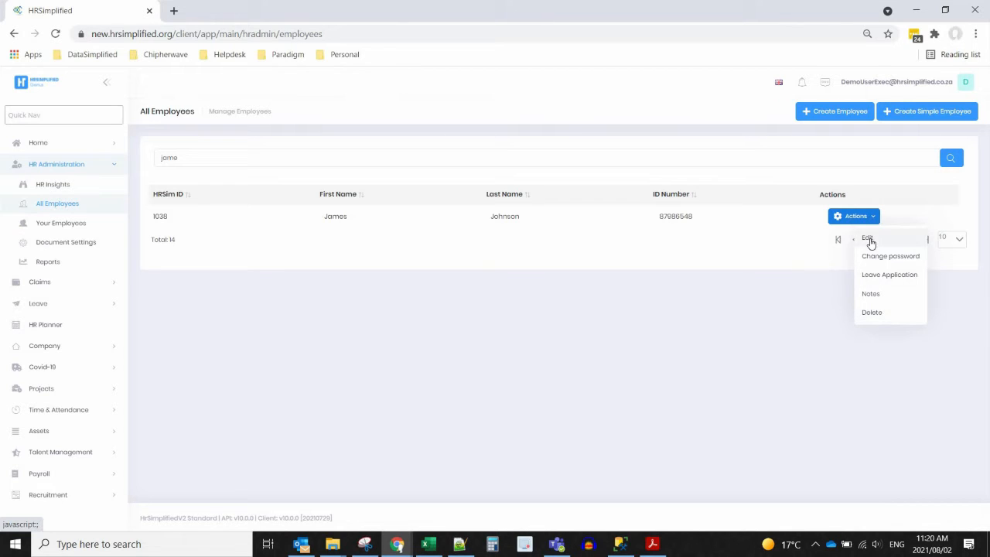
- Edit the employee and browse the Education, Banking, Documents, Emergency Contacts, Notes and Talent Management tabs
{"action": "left_click", "coordinate": [868, 238]}
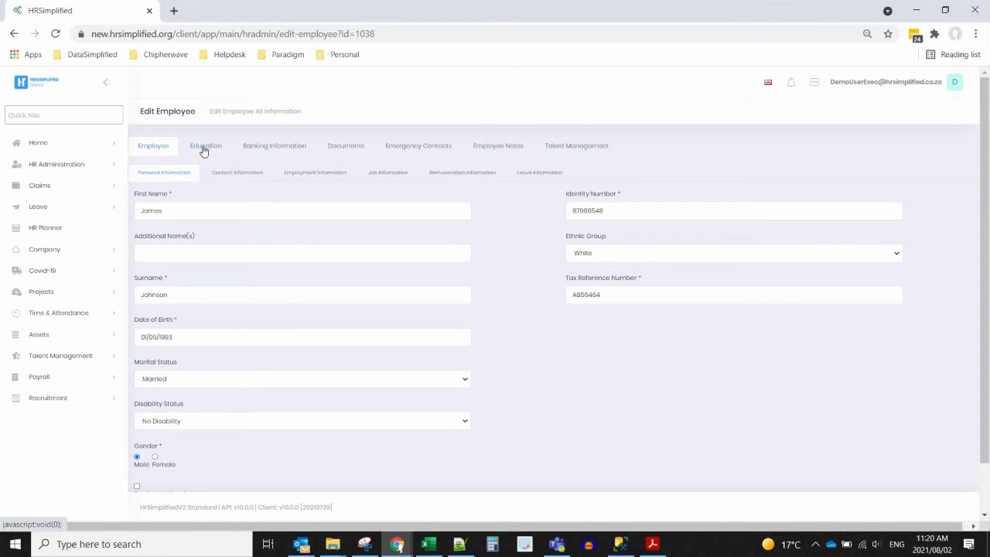
{"action": "left_click", "coordinate": [205, 151]}
{"action": "left_click", "coordinate": [269, 150]}
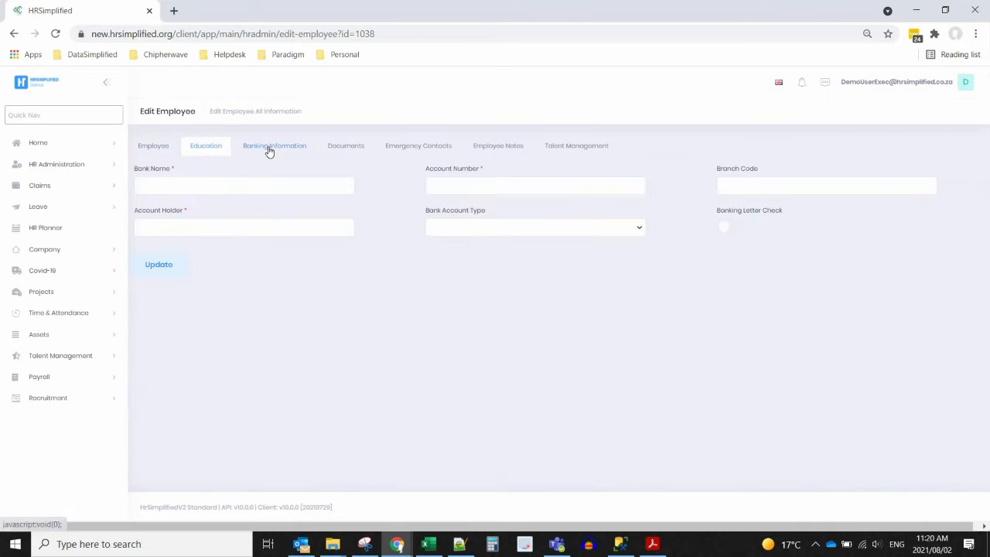
{"action": "left_click", "coordinate": [354, 150]}
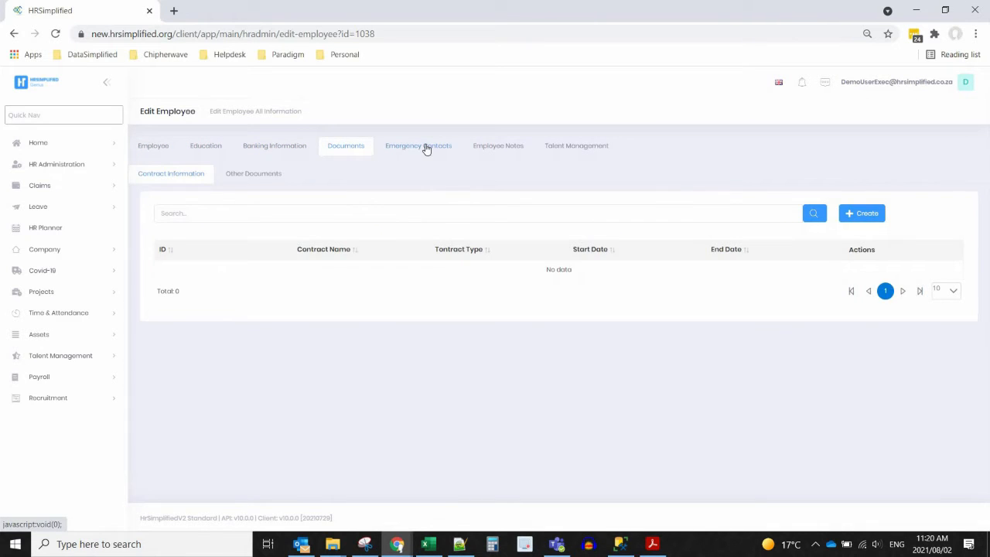
{"action": "left_click", "coordinate": [430, 149]}
{"action": "left_click", "coordinate": [500, 150]}
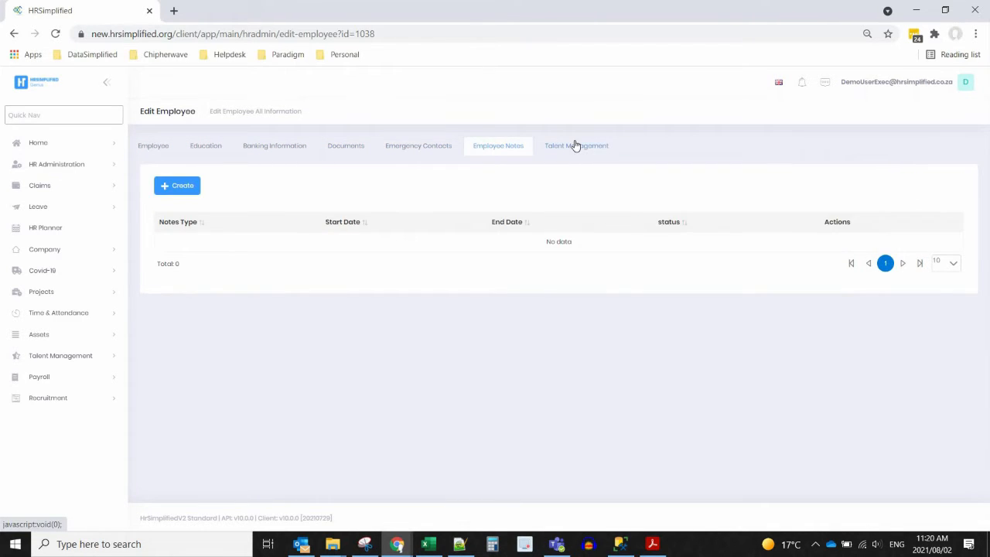
{"action": "left_click", "coordinate": [576, 147]}
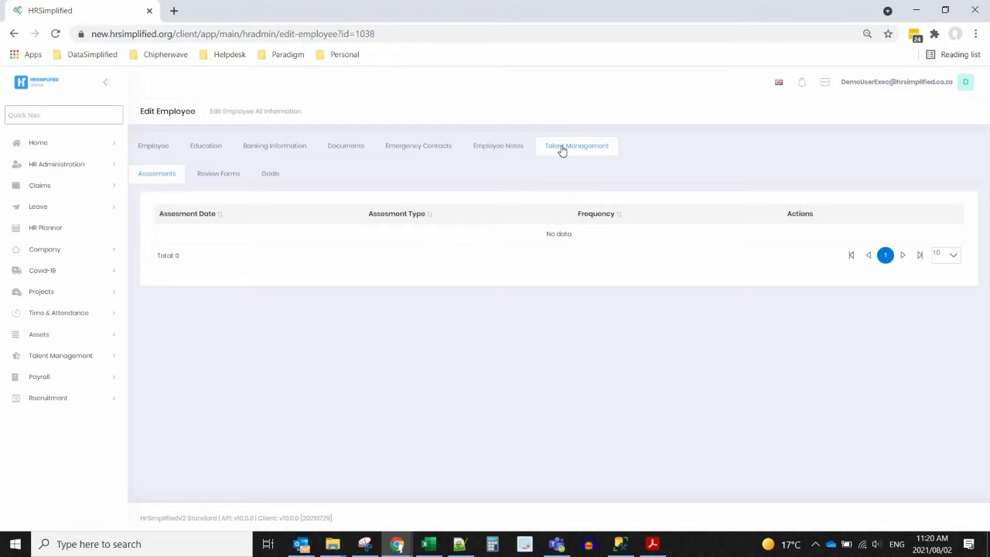
- On the Employee tab, tick then untick Foreign National, and view Contact and Employment Information
{"action": "left_click", "coordinate": [161, 147]}
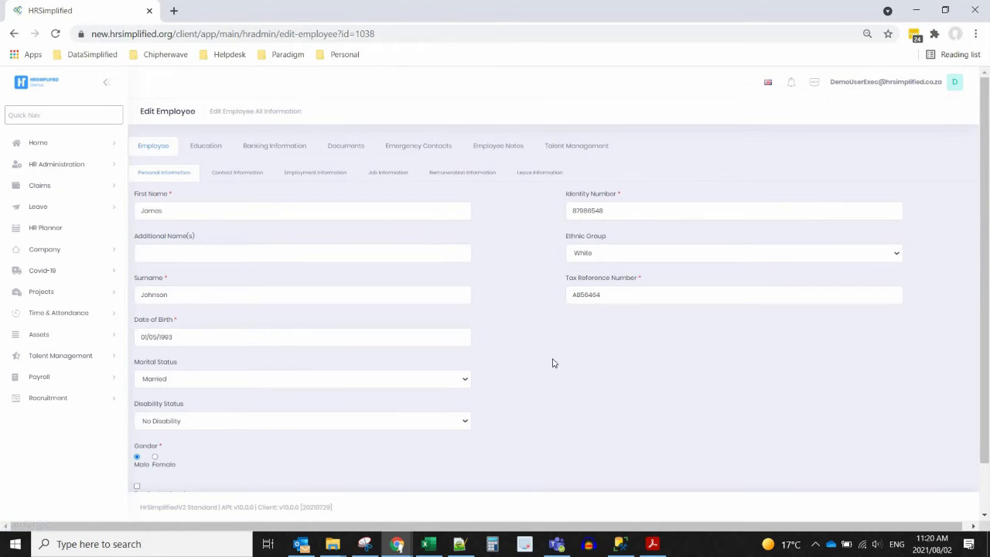
{"action": "scroll", "coordinate": [453, 272], "scroll_direction": "down", "scroll_amount": 1}
{"action": "scroll", "coordinate": [455, 273], "scroll_direction": "down", "scroll_amount": 1}
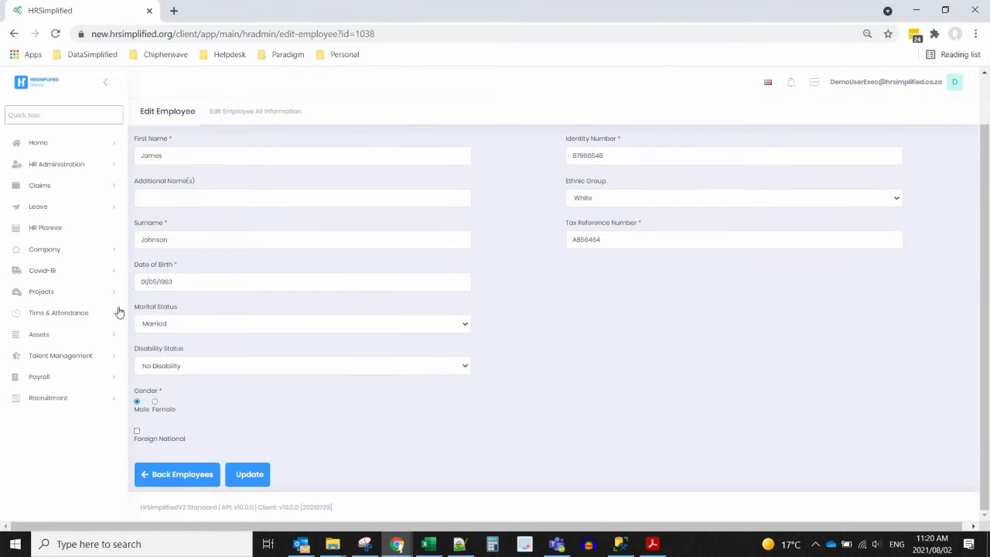
{"action": "left_click", "coordinate": [137, 435]}
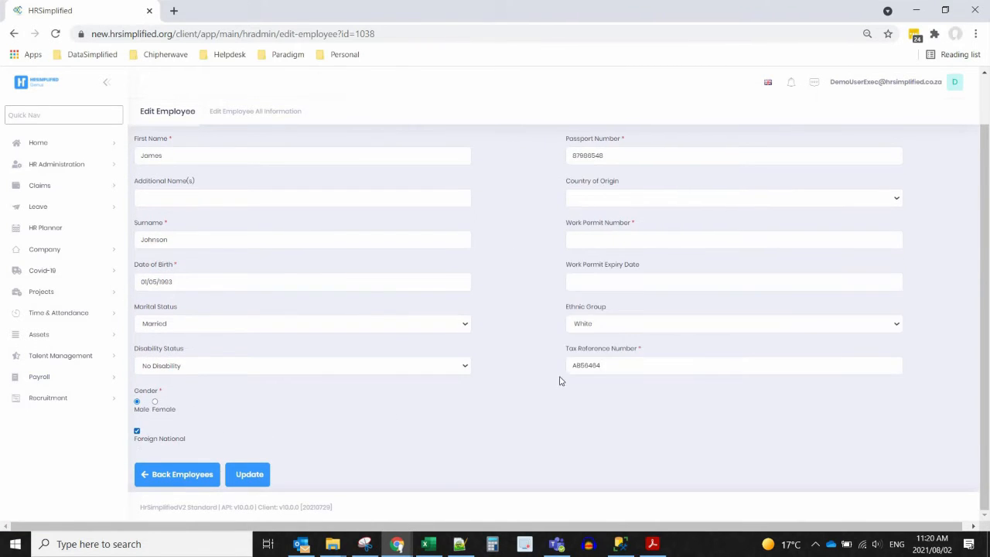
{"action": "scroll", "coordinate": [562, 380], "scroll_direction": "up", "scroll_amount": 2}
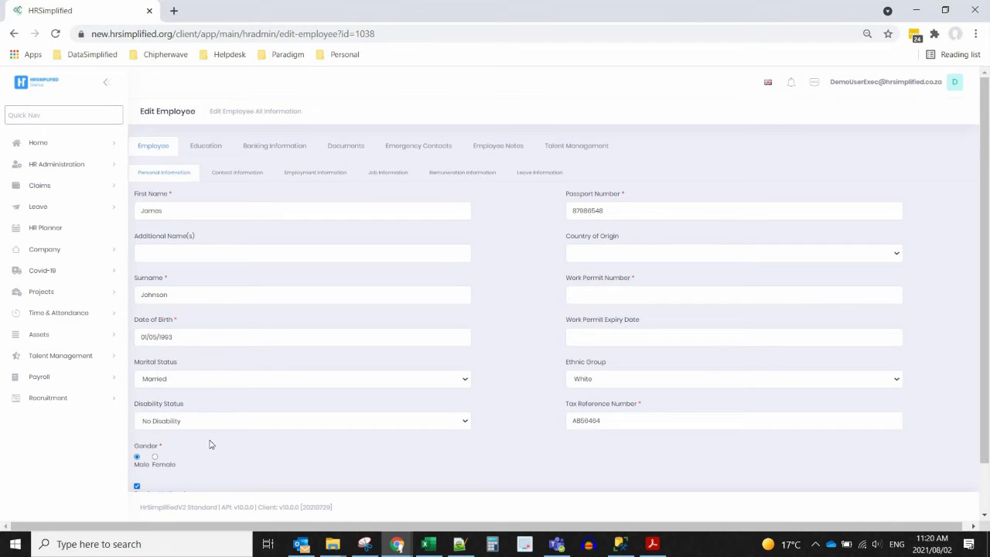
{"action": "left_click", "coordinate": [136, 486]}
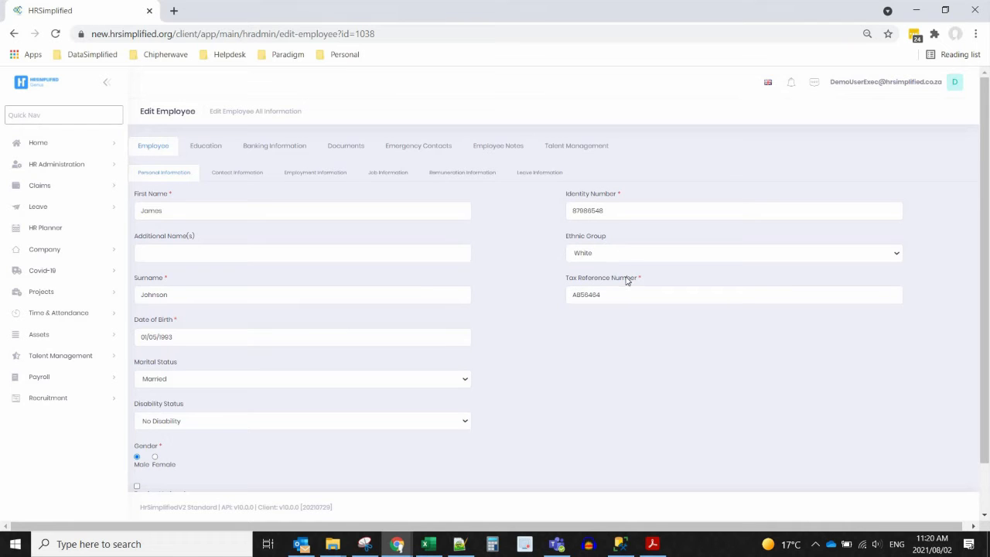
{"action": "left_click", "coordinate": [215, 174]}
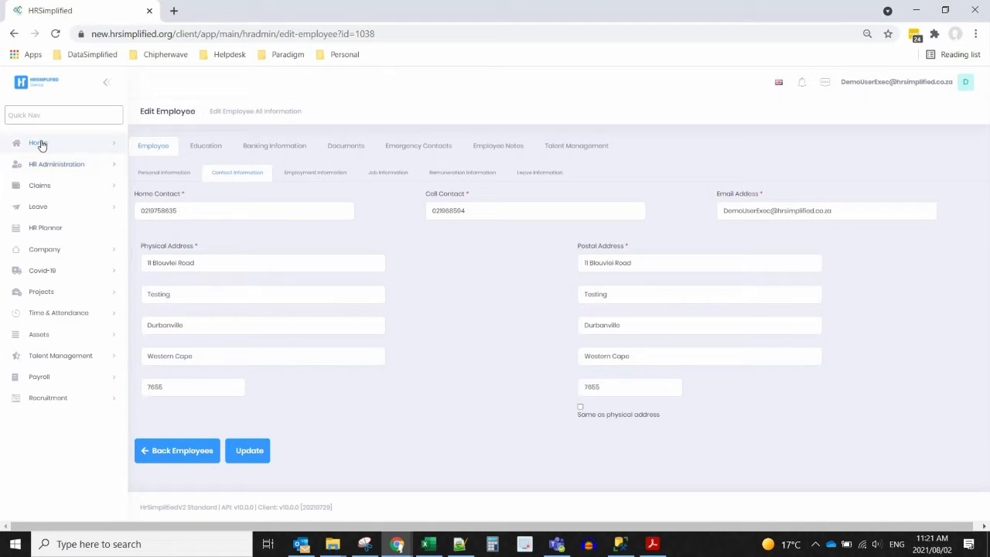
{"action": "left_click", "coordinate": [320, 174]}
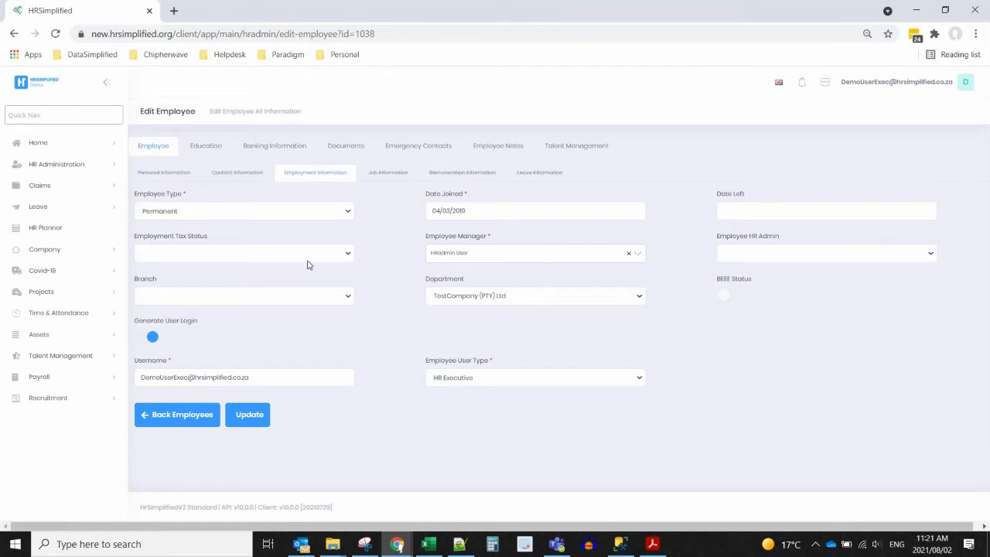
- Keep Permanent as the employee type and set the Branch to TestCompany (PTY) Ltd
{"action": "left_click", "coordinate": [180, 212]}
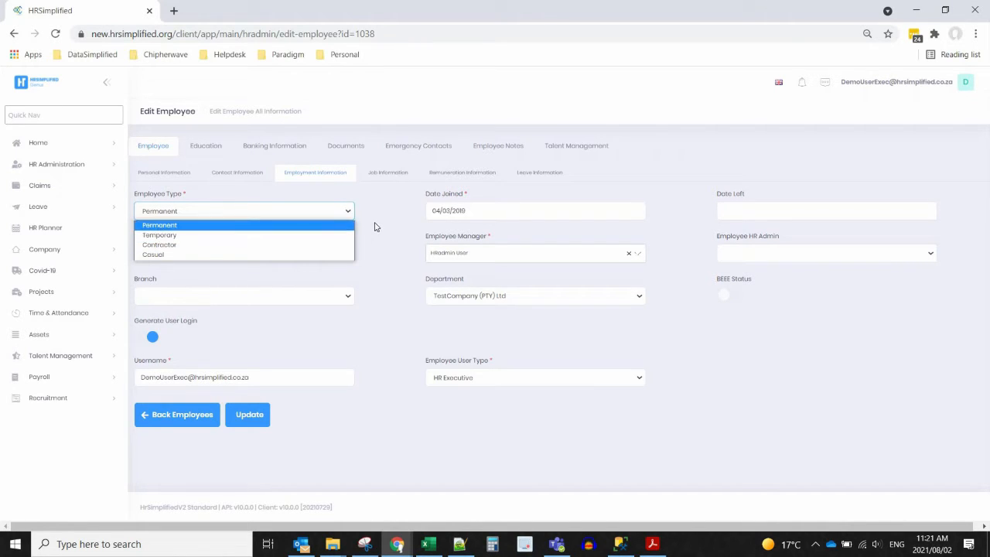
{"action": "left_click", "coordinate": [163, 225]}
{"action": "left_click", "coordinate": [438, 232]}
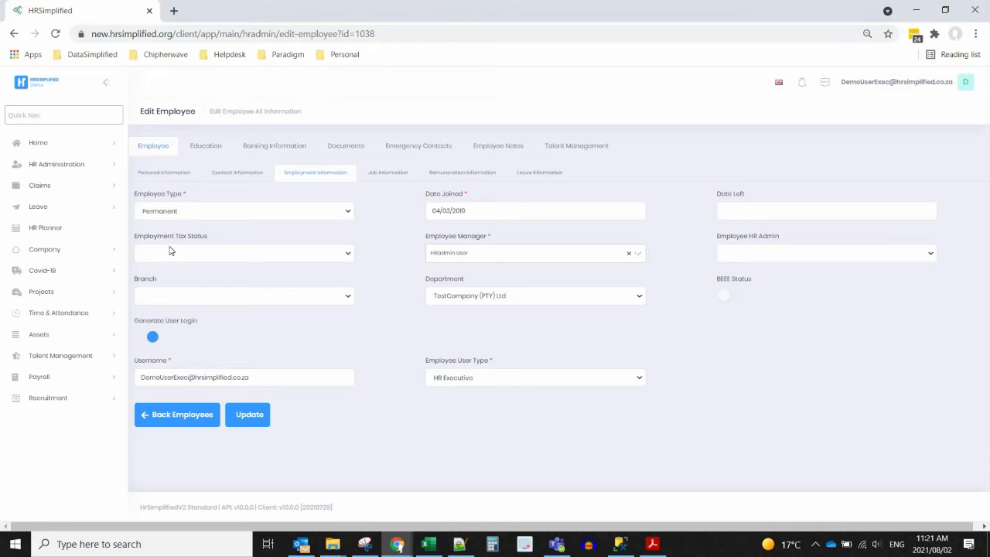
{"action": "left_click", "coordinate": [265, 299]}
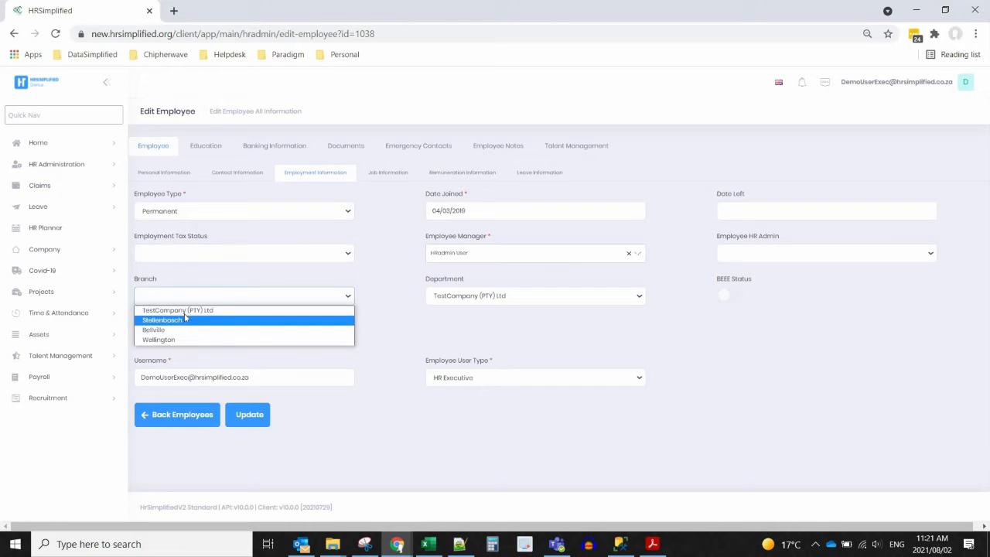
{"action": "left_click", "coordinate": [185, 309]}
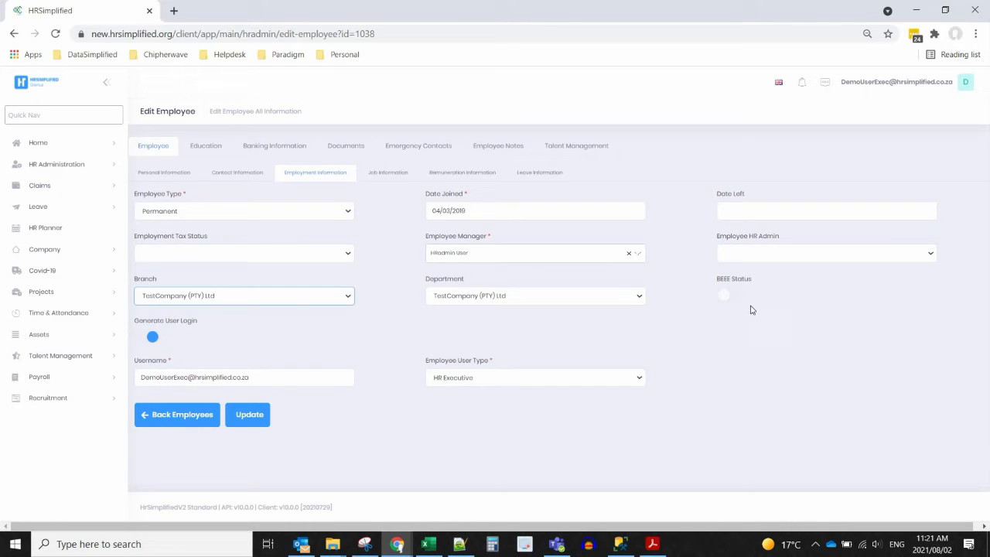
- Toggle Generate User Login off and back on, leave the user type unchanged, and view Job Information
{"action": "left_click", "coordinate": [727, 296]}
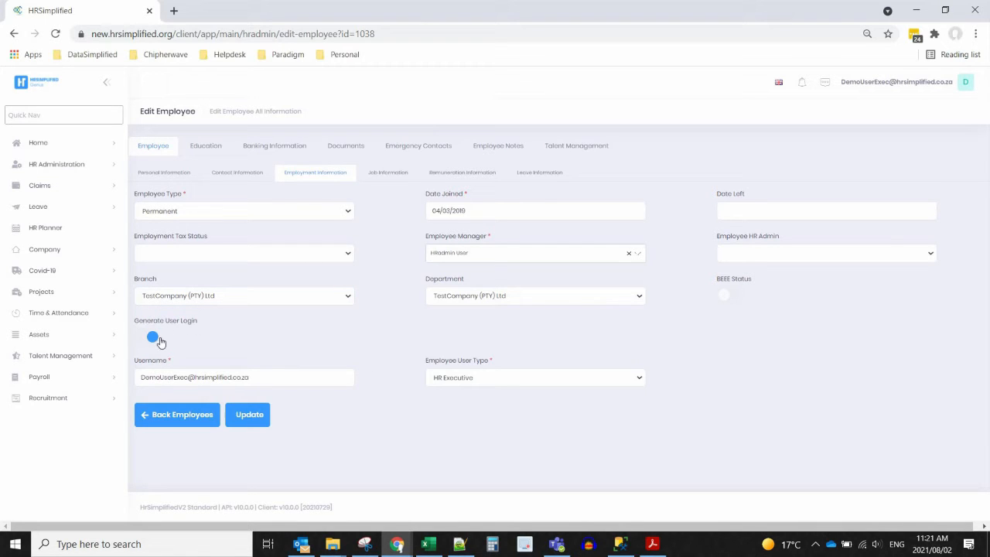
{"action": "left_click", "coordinate": [164, 341]}
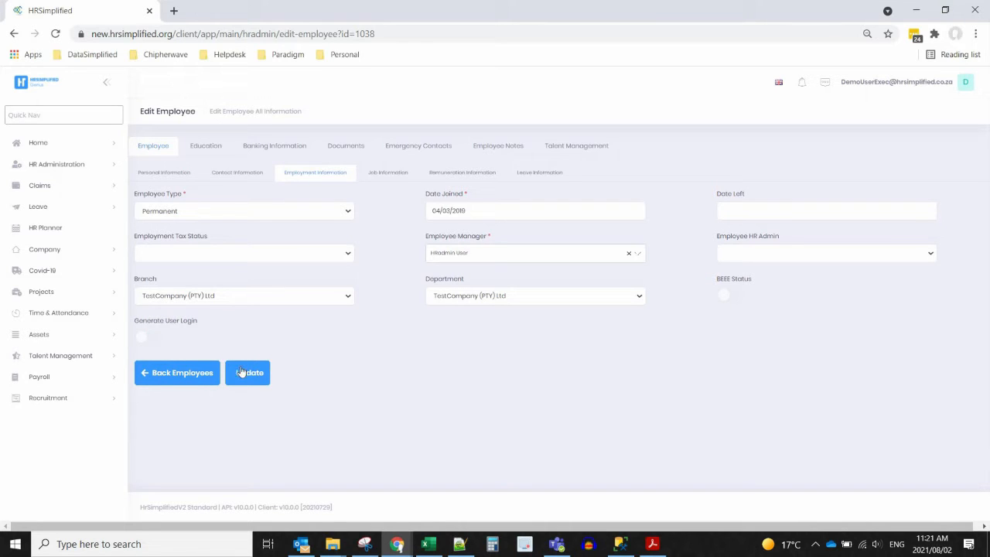
{"action": "left_click", "coordinate": [145, 338]}
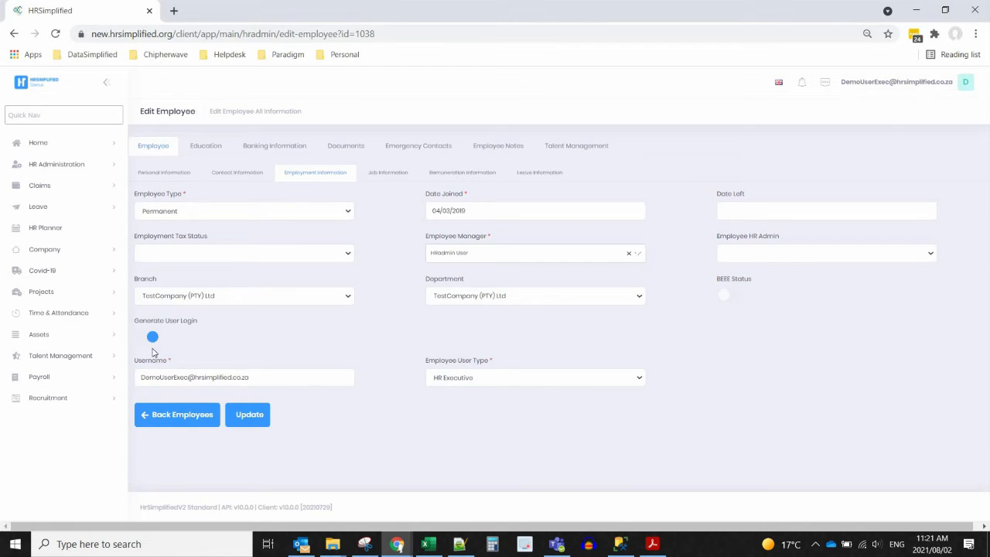
{"action": "left_click", "coordinate": [508, 381]}
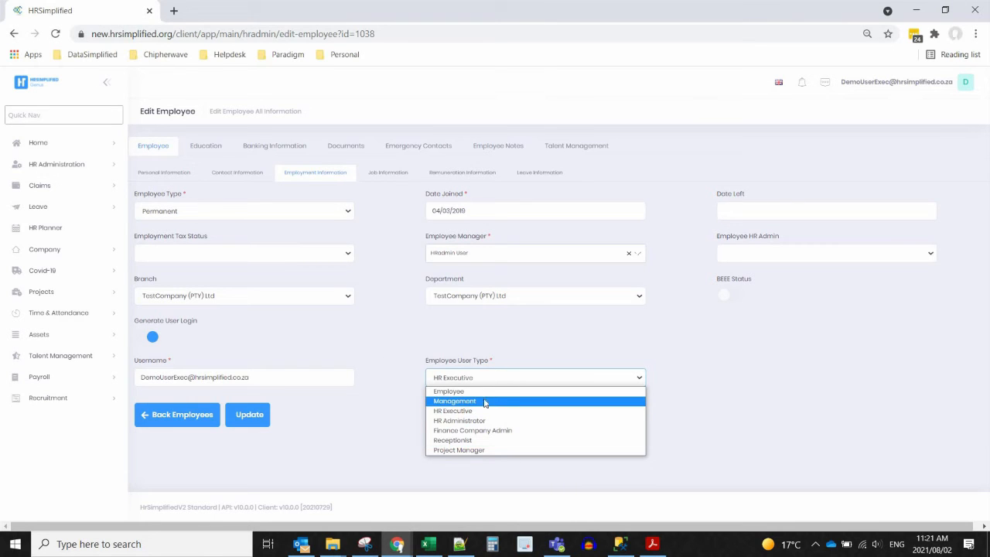
{"action": "left_click", "coordinate": [377, 349]}
{"action": "left_click", "coordinate": [382, 177]}
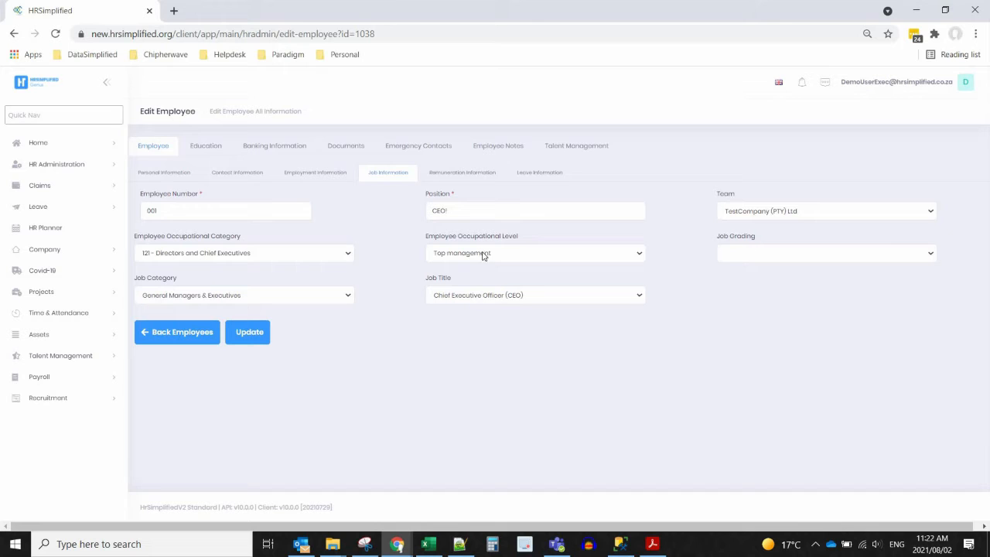
- Set payment frequency to Monthly with EFT as payment type, then view the leave day balances
{"action": "left_click", "coordinate": [444, 175]}
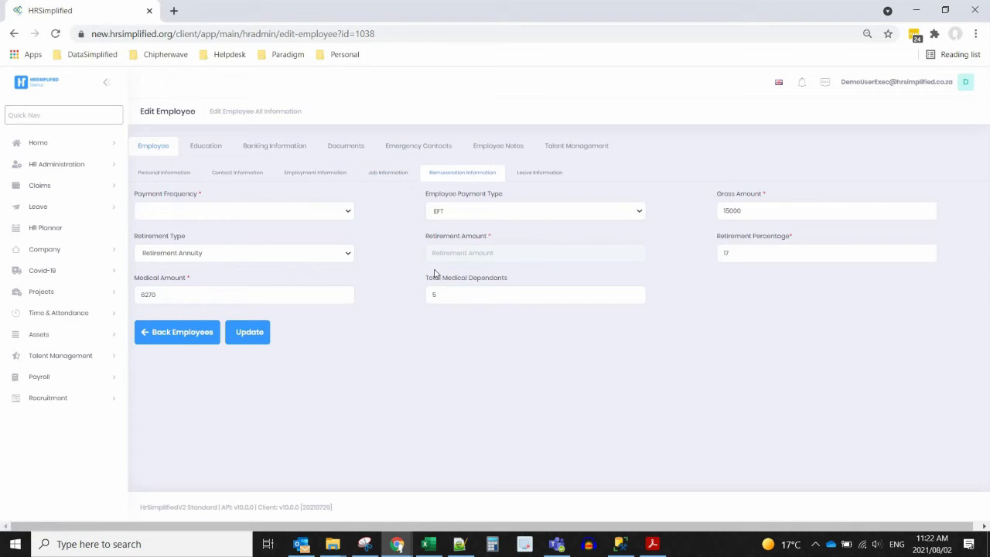
{"action": "left_click", "coordinate": [221, 213]}
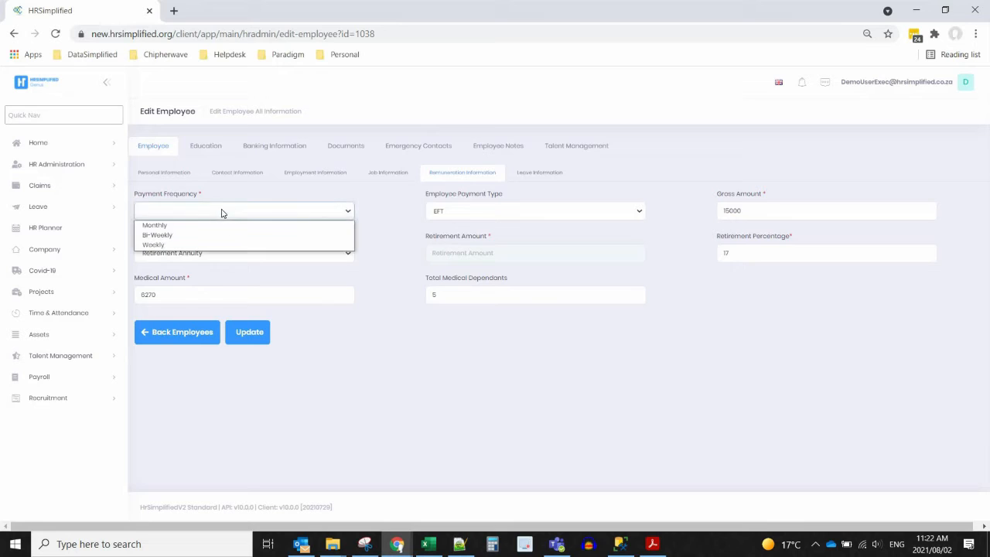
{"action": "left_click", "coordinate": [174, 226]}
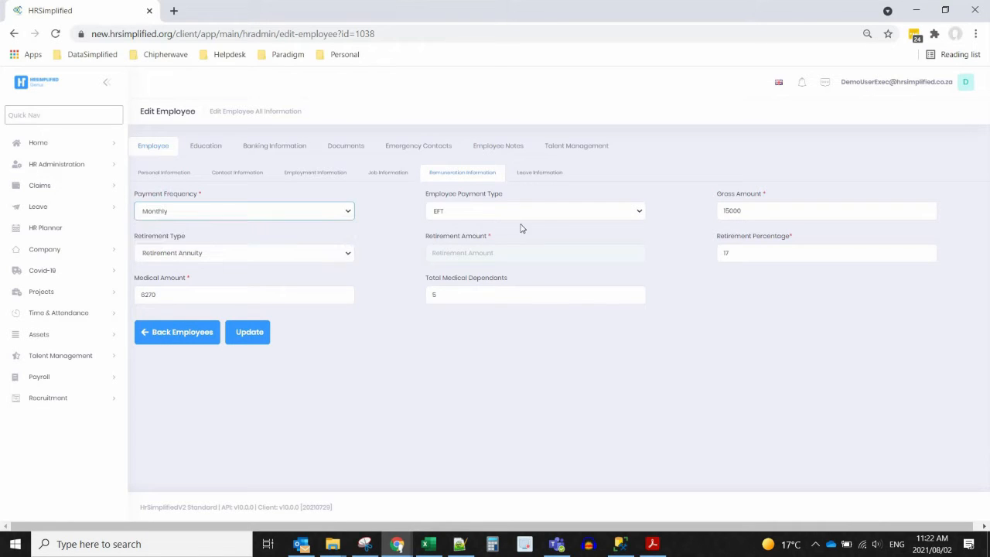
{"action": "left_click", "coordinate": [463, 212]}
{"action": "left_click", "coordinate": [462, 211]}
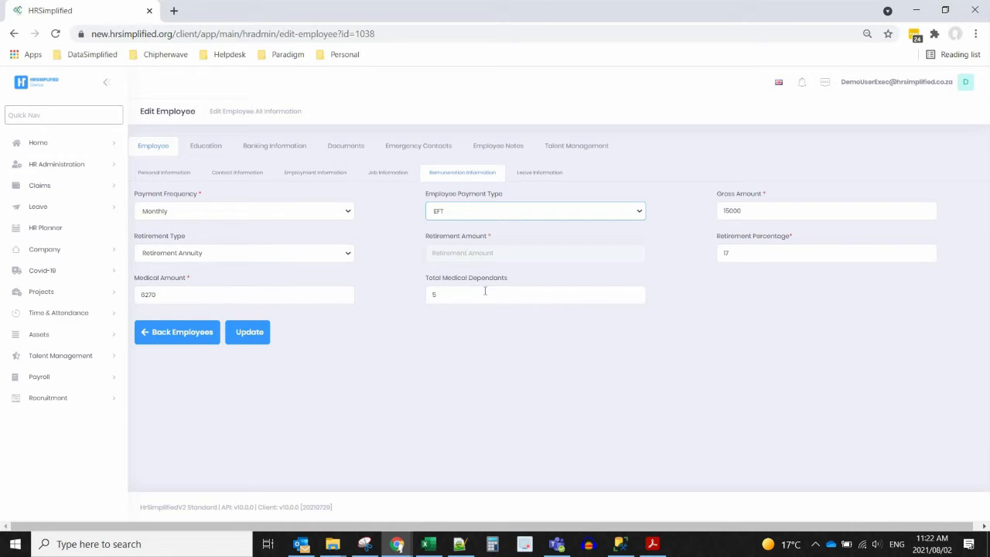
{"action": "left_click", "coordinate": [540, 174]}
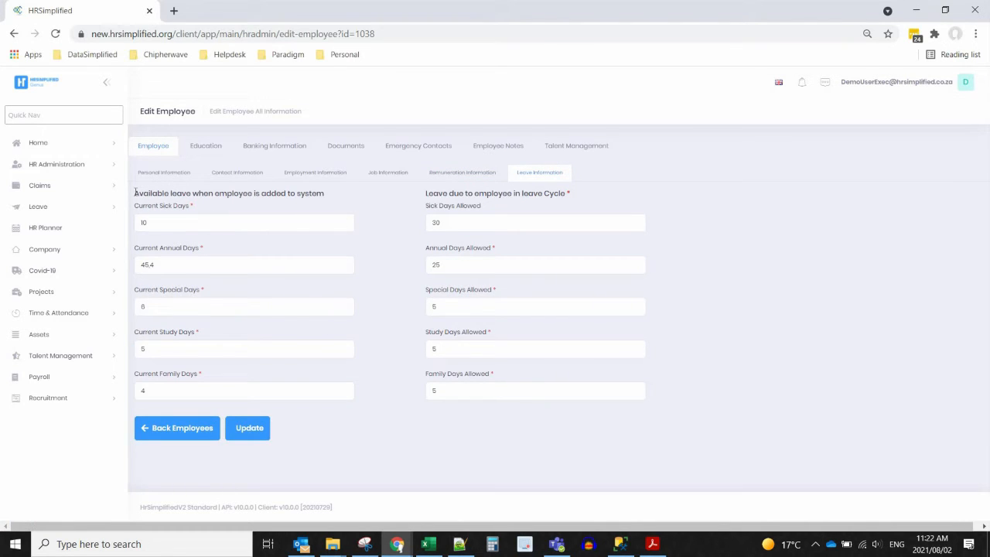
{"action": "left_click_drag", "start_coordinate": [140, 193], "coordinate": [306, 194]}
{"action": "left_click", "coordinate": [154, 225]}
{"action": "double_click", "coordinate": [141, 224]}
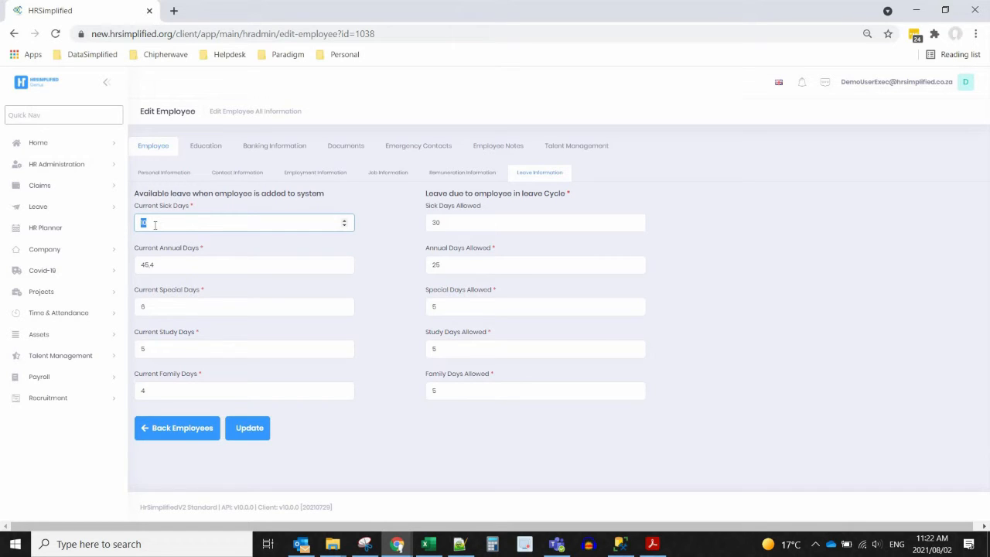
{"action": "double_click", "coordinate": [144, 264]}
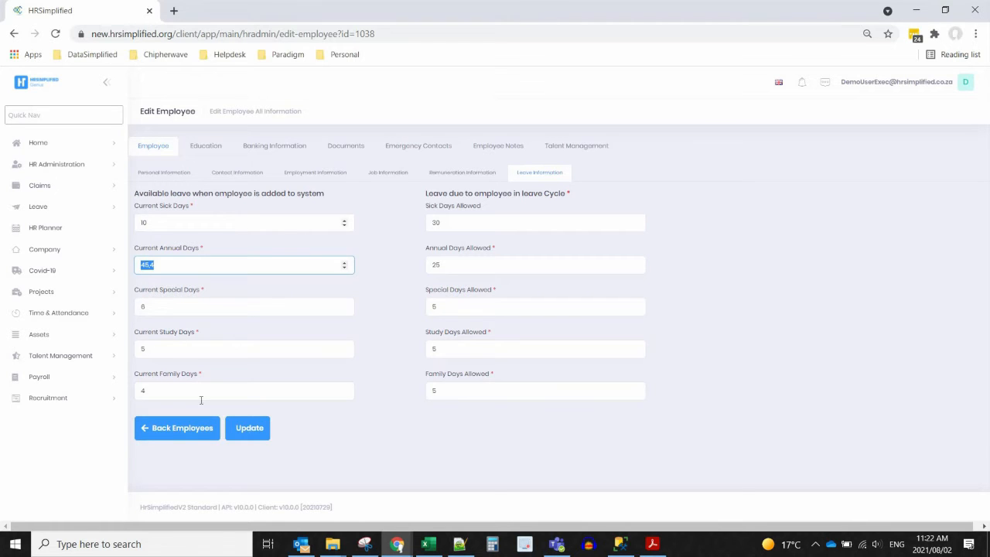
{"action": "double_click", "coordinate": [157, 193]}
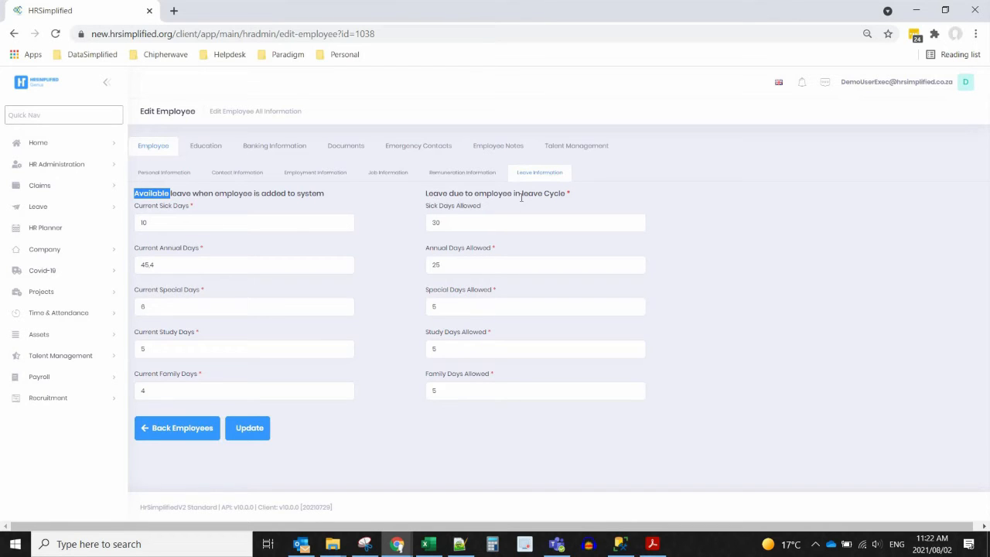
{"action": "left_click_drag", "start_coordinate": [544, 194], "coordinate": [567, 194]}
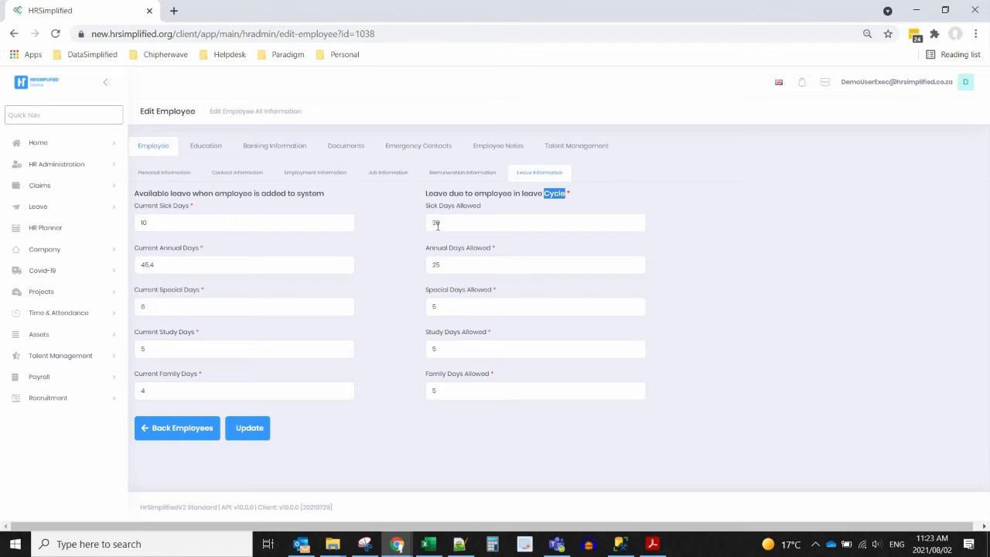
{"action": "left_click_drag", "start_coordinate": [169, 223], "coordinate": [138, 223]}
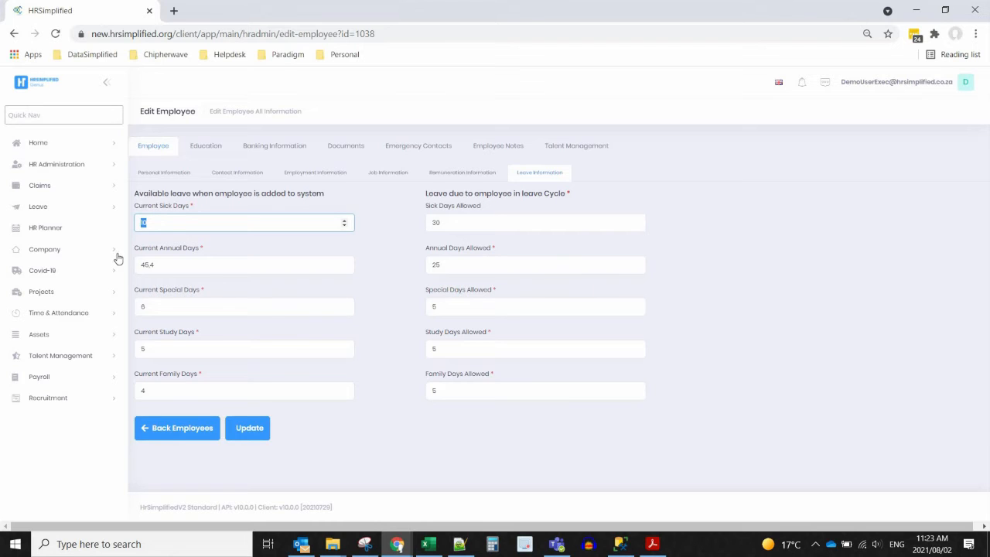
{"action": "double_click", "coordinate": [442, 265]}
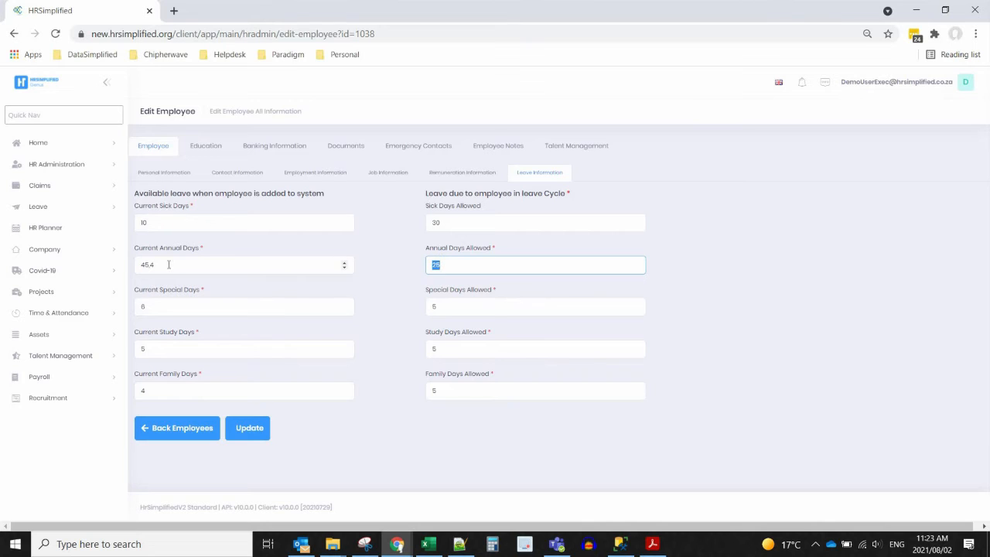
{"action": "left_click_drag", "start_coordinate": [168, 265], "coordinate": [134, 268]}
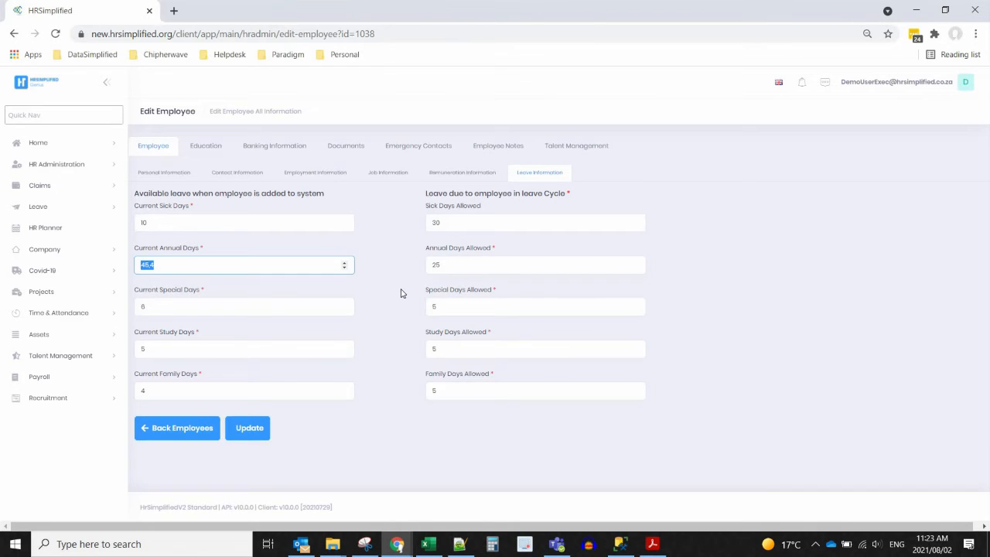
- Browse the Education Skills, Qualification and History sub-tabs, then Banking Information and Documents
{"action": "left_click", "coordinate": [207, 147]}
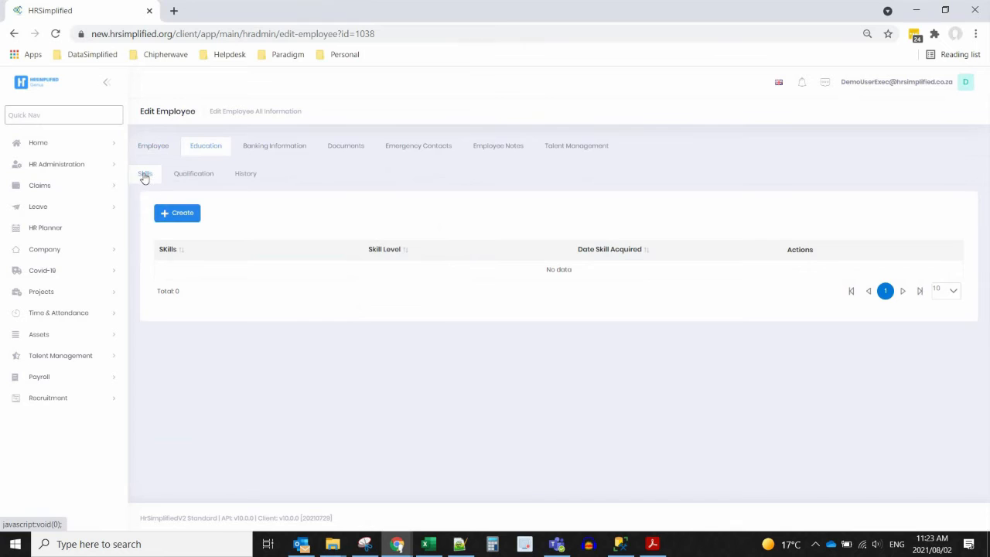
{"action": "left_click", "coordinate": [193, 177]}
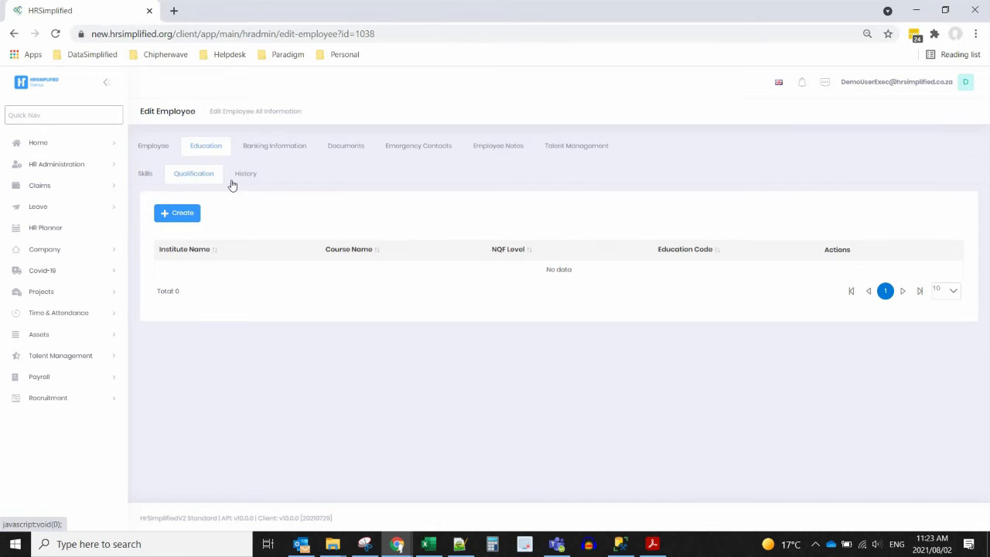
{"action": "left_click", "coordinate": [239, 181]}
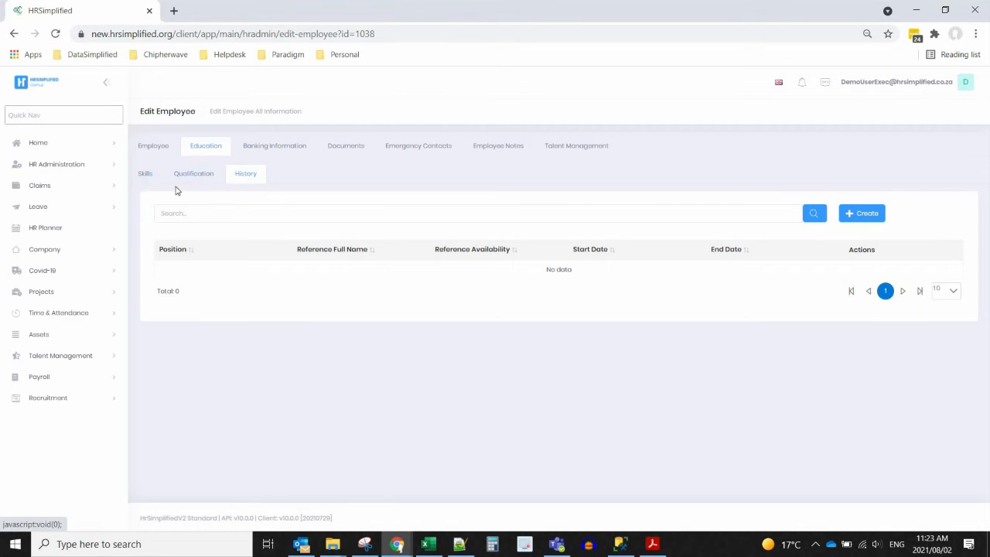
{"action": "left_click", "coordinate": [278, 151]}
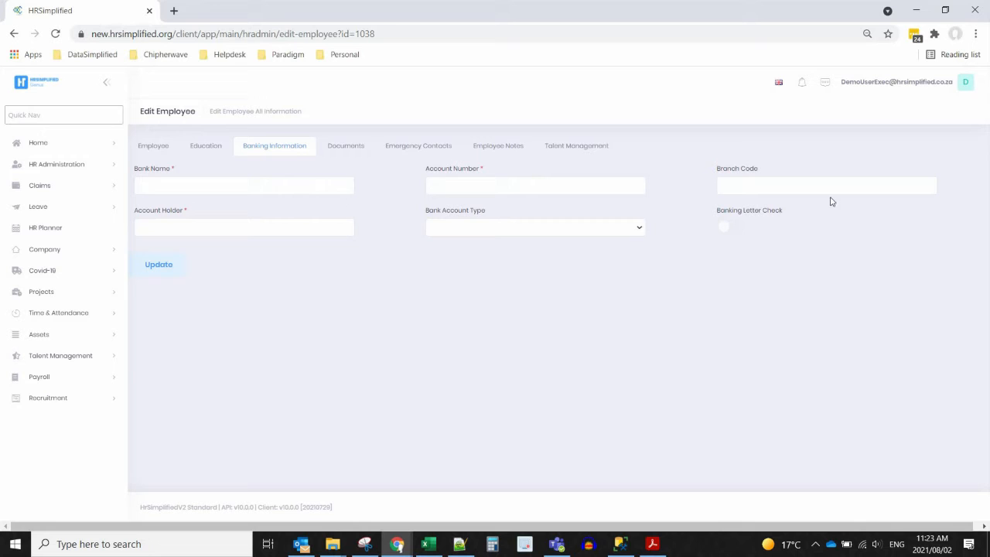
{"action": "left_click", "coordinate": [356, 149]}
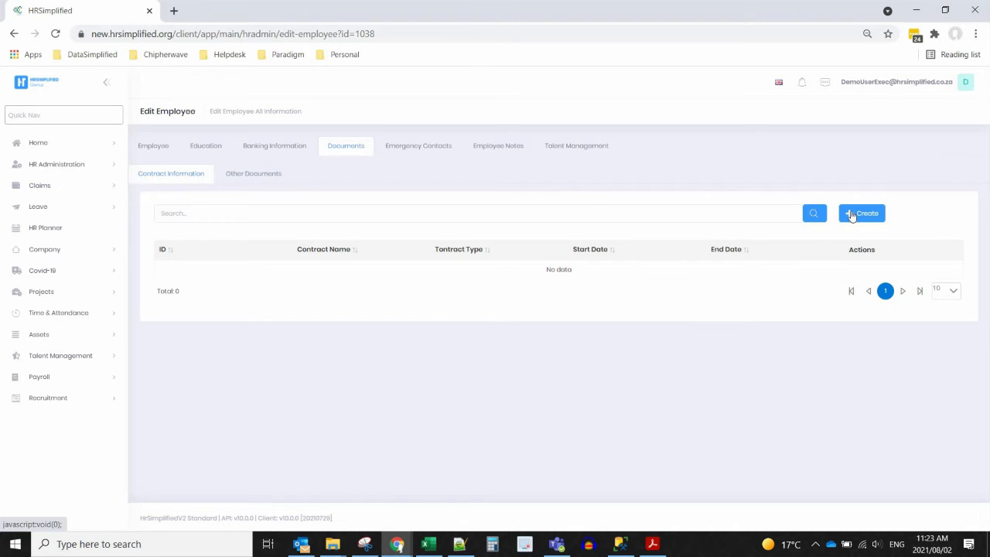
- Start a new contract, review the contract types, and cancel it without saving
{"action": "left_click", "coordinate": [872, 215]}
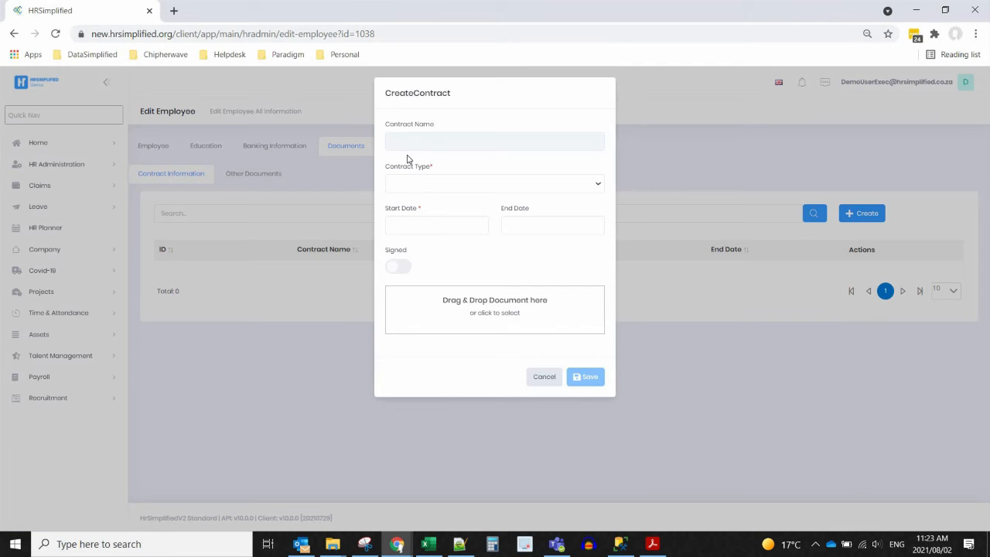
{"action": "left_click", "coordinate": [494, 184]}
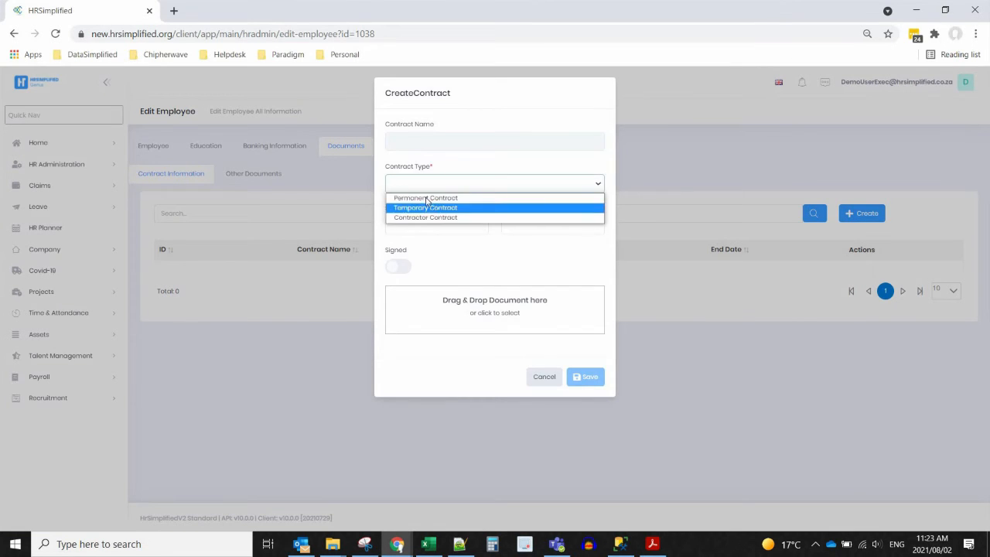
{"action": "left_click", "coordinate": [545, 377]}
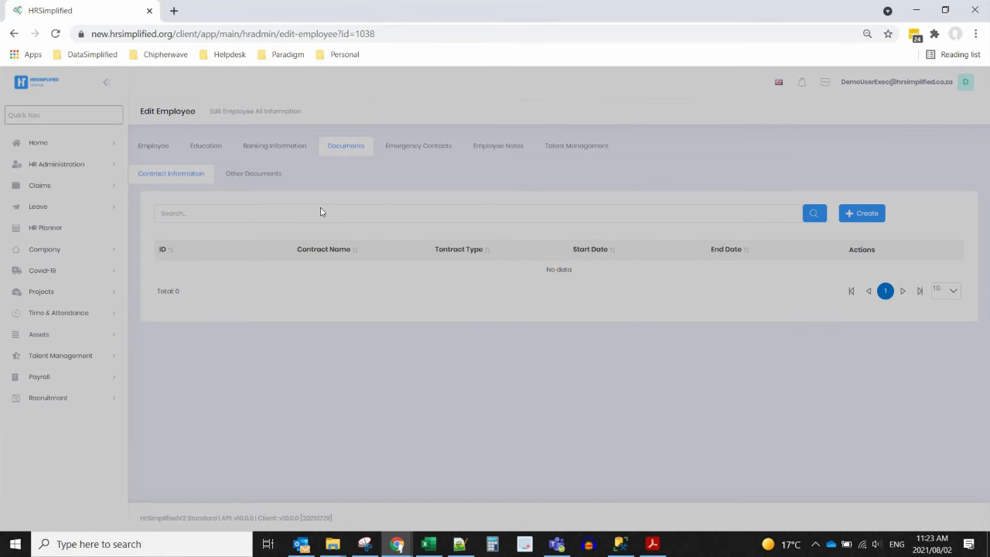
- Under Other Documents, start a document, review document types, cancel, then view Emergency Contacts
{"action": "left_click", "coordinate": [255, 174]}
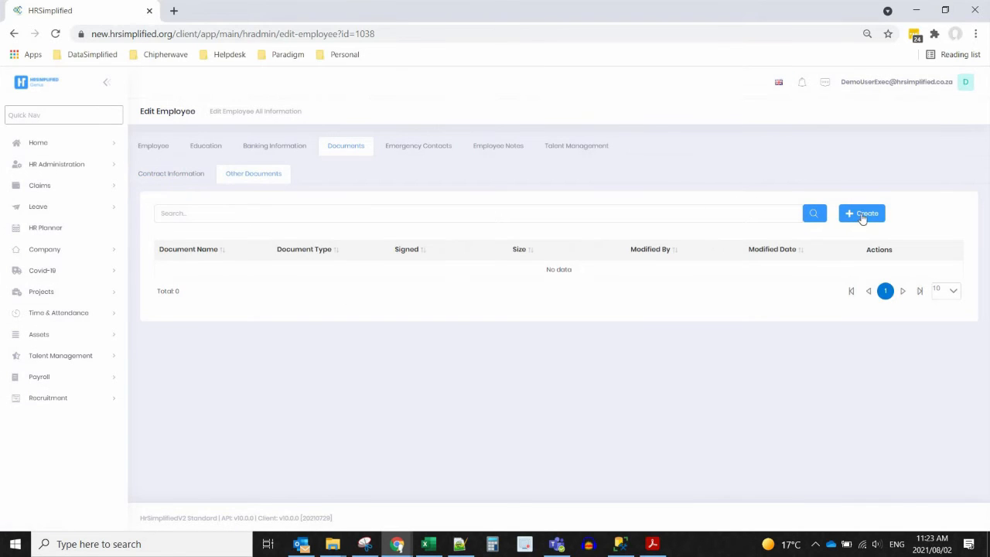
{"action": "left_click", "coordinate": [859, 214]}
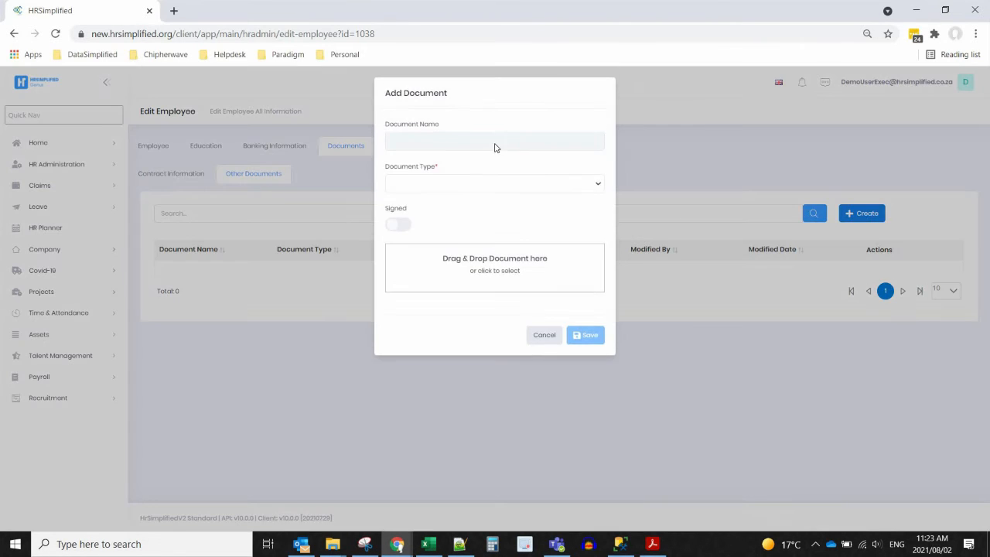
{"action": "left_click", "coordinate": [456, 185]}
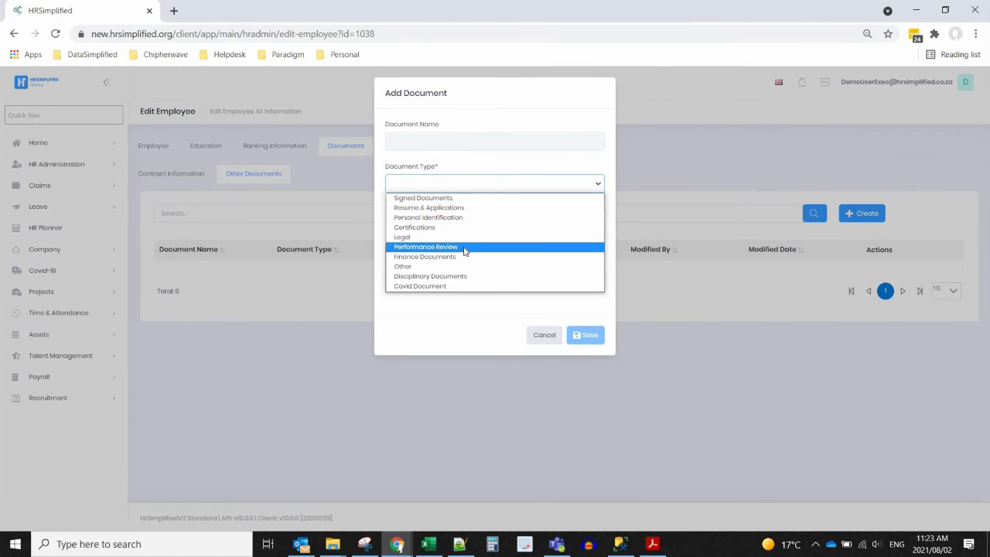
{"action": "left_click", "coordinate": [545, 338]}
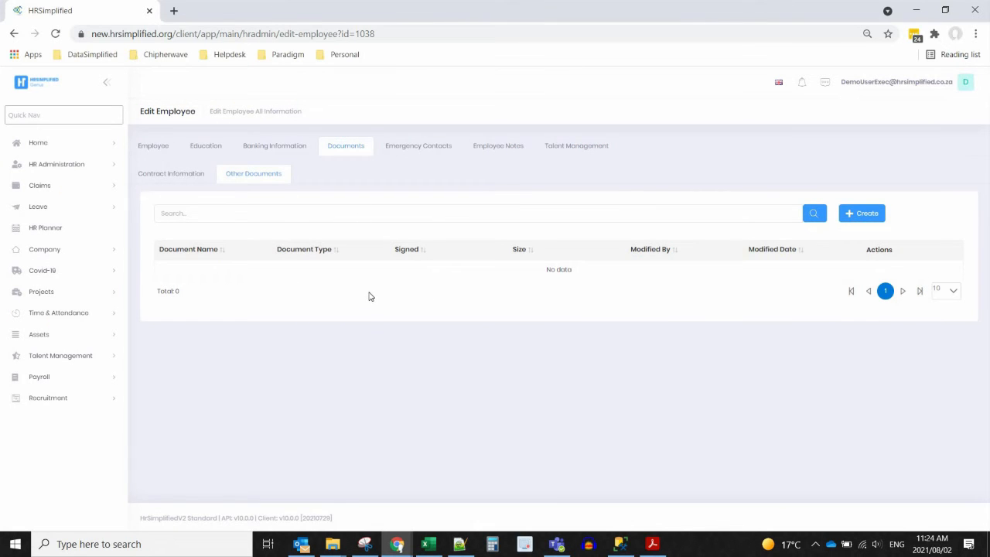
{"action": "left_click", "coordinate": [418, 151]}
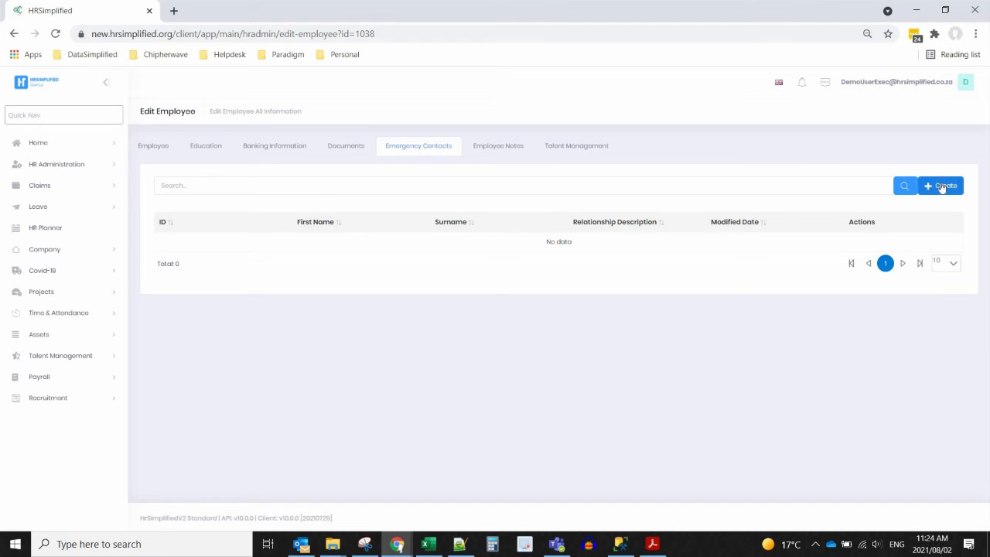
- Start a new employee note, look through the note types, and cancel it unsaved
{"action": "left_click", "coordinate": [485, 152]}
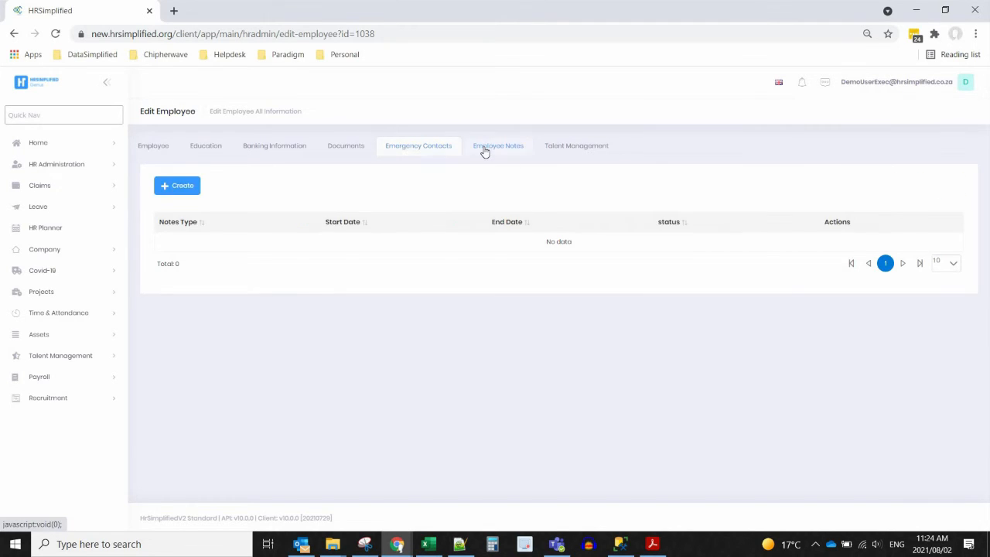
{"action": "left_click", "coordinate": [191, 187]}
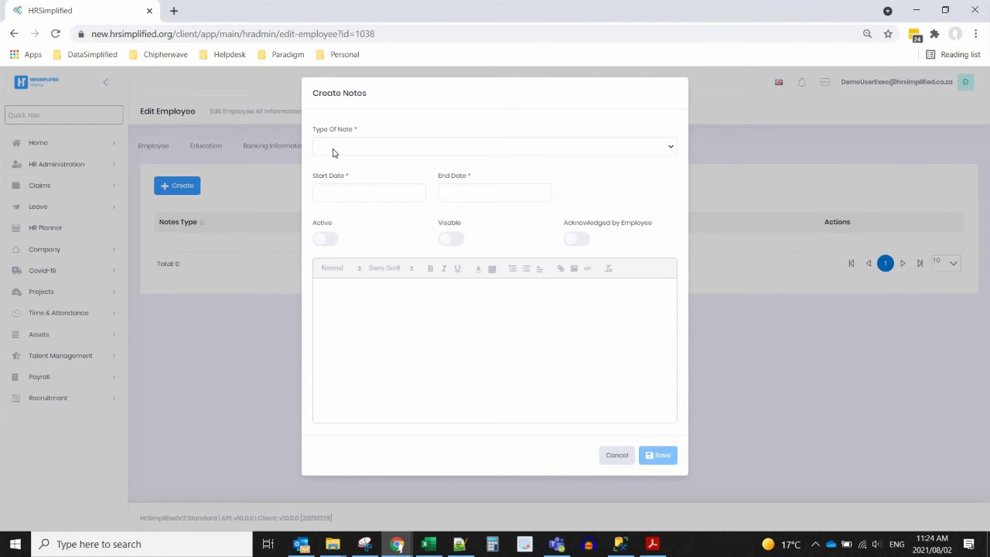
{"action": "left_click", "coordinate": [336, 151]}
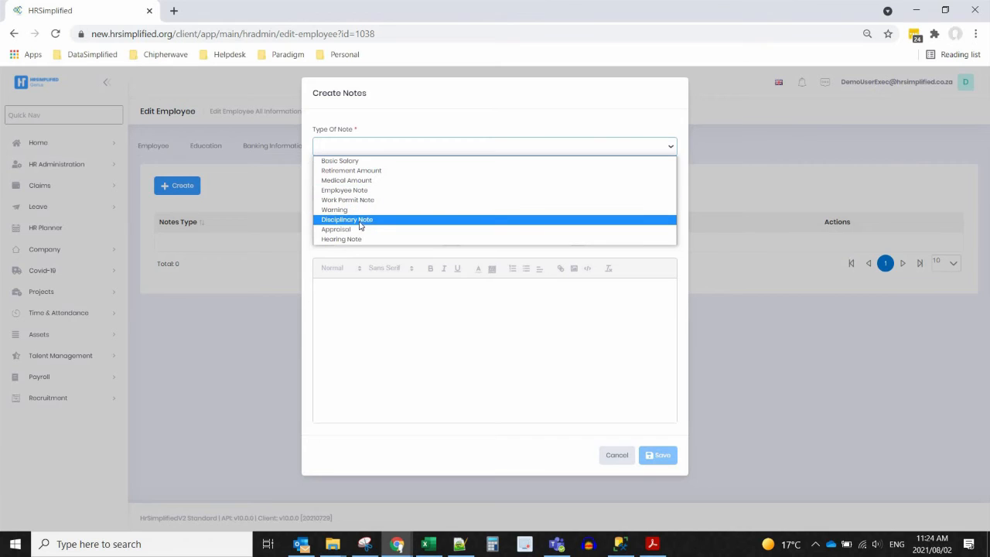
{"action": "left_click", "coordinate": [523, 112]}
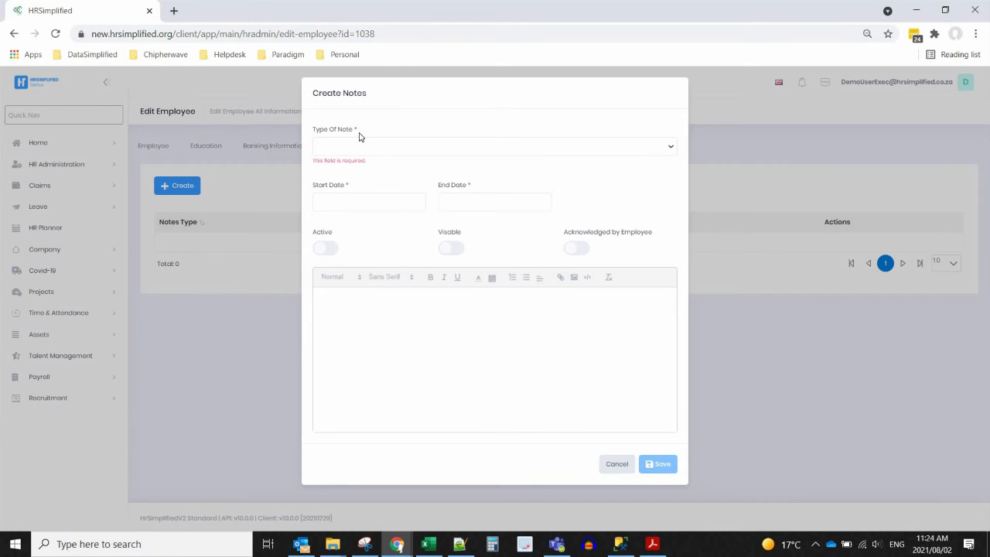
{"action": "left_click", "coordinate": [616, 465]}
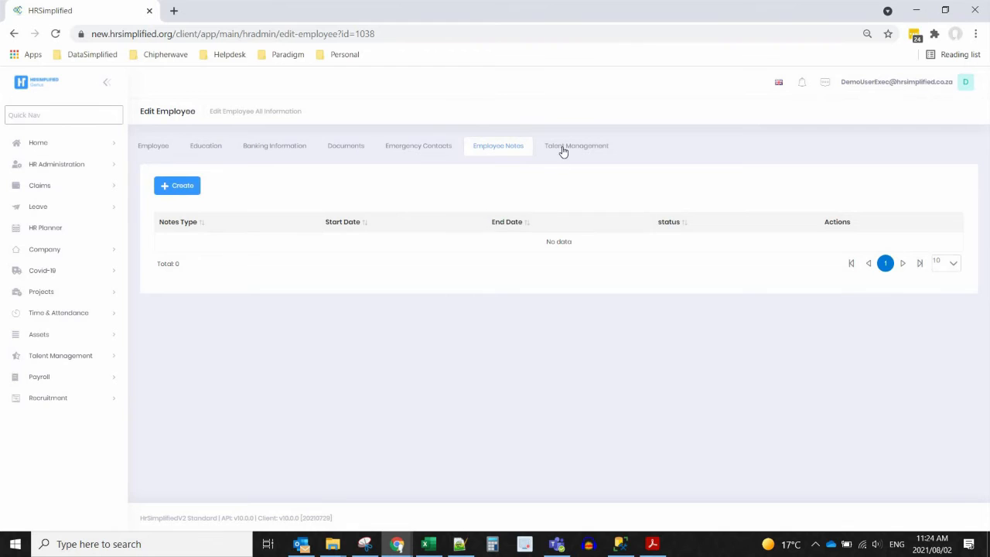
- View the Talent Management records, then return to HR Administration's All Employees list
{"action": "left_click", "coordinate": [565, 148]}
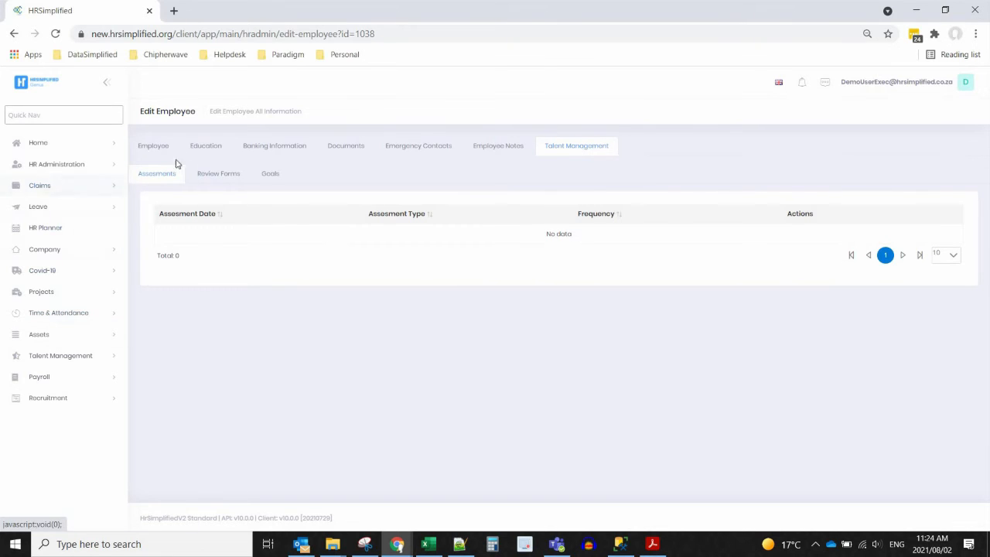
{"action": "left_click", "coordinate": [67, 175]}
{"action": "left_click", "coordinate": [48, 204]}
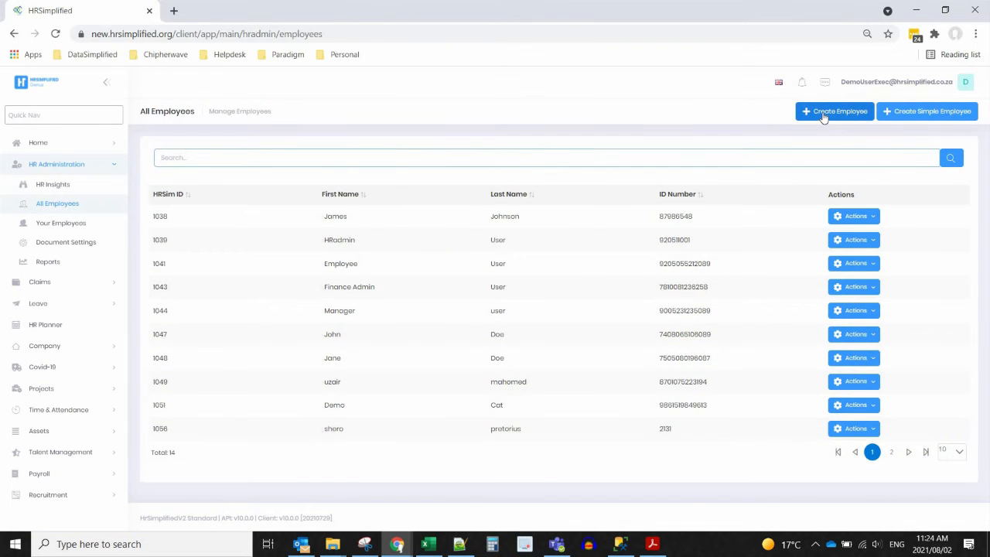
{"action": "left_click", "coordinate": [823, 113]}
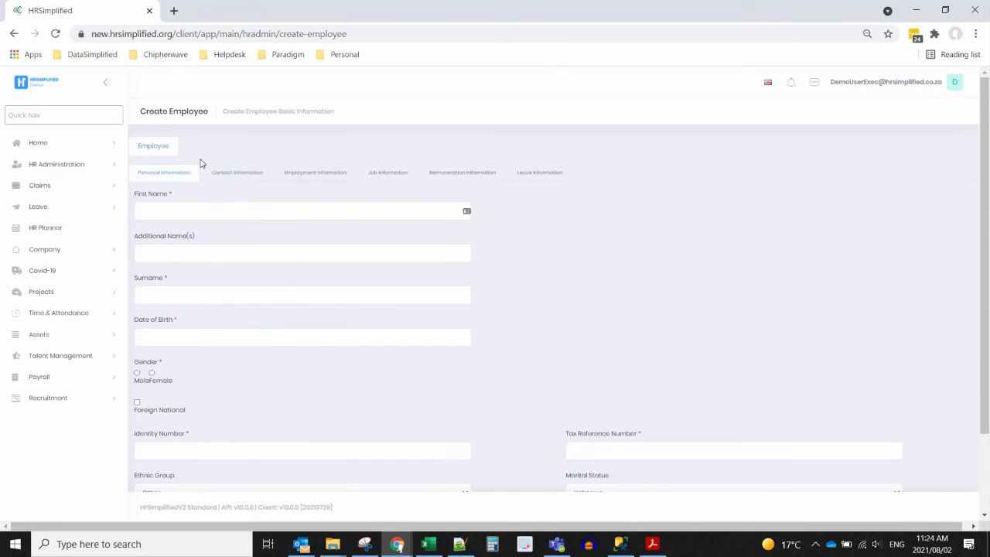
{"action": "scroll", "coordinate": [584, 243], "scroll_direction": "down", "scroll_amount": 2}
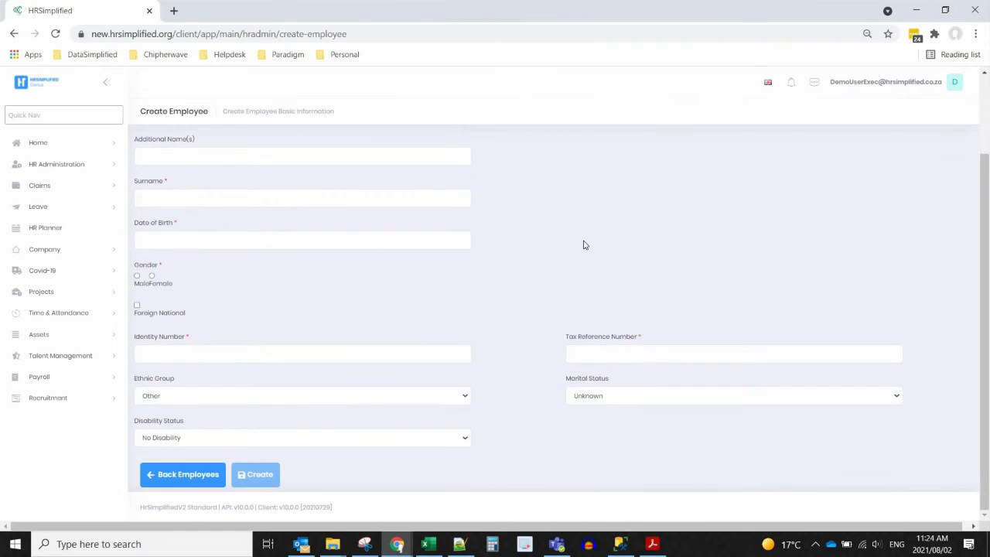
{"action": "left_click", "coordinate": [188, 474]}
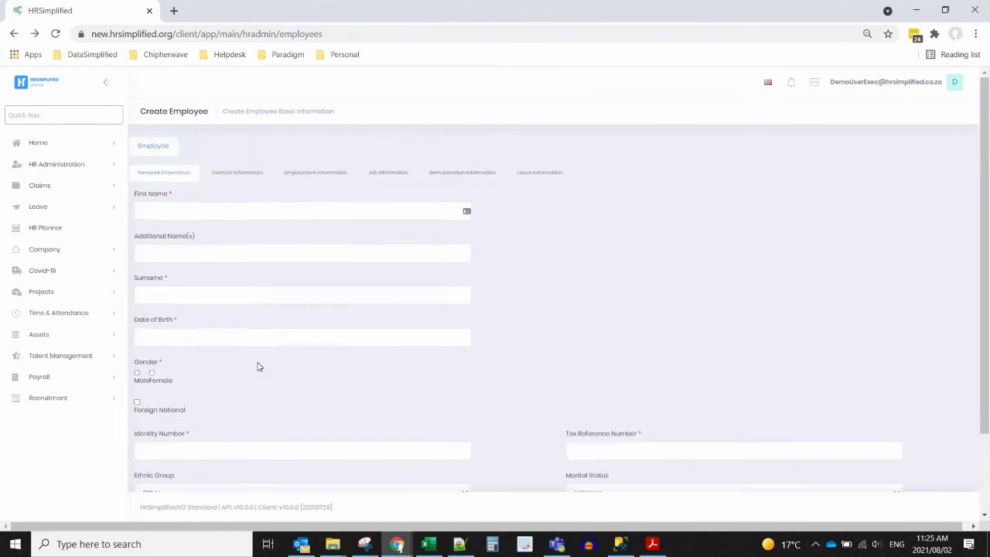
{"action": "left_click", "coordinate": [929, 114]}
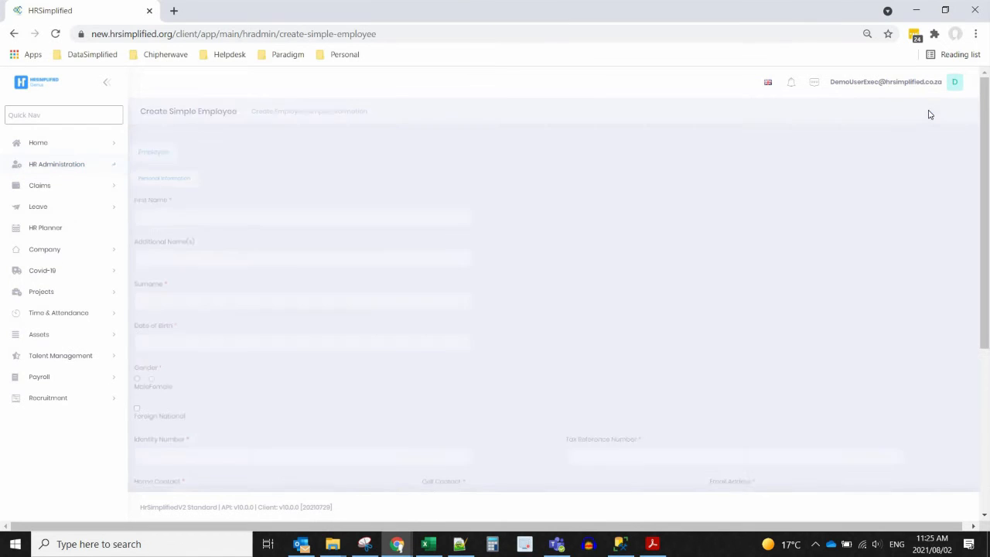
{"action": "scroll", "coordinate": [230, 380], "scroll_direction": "down", "scroll_amount": 4}
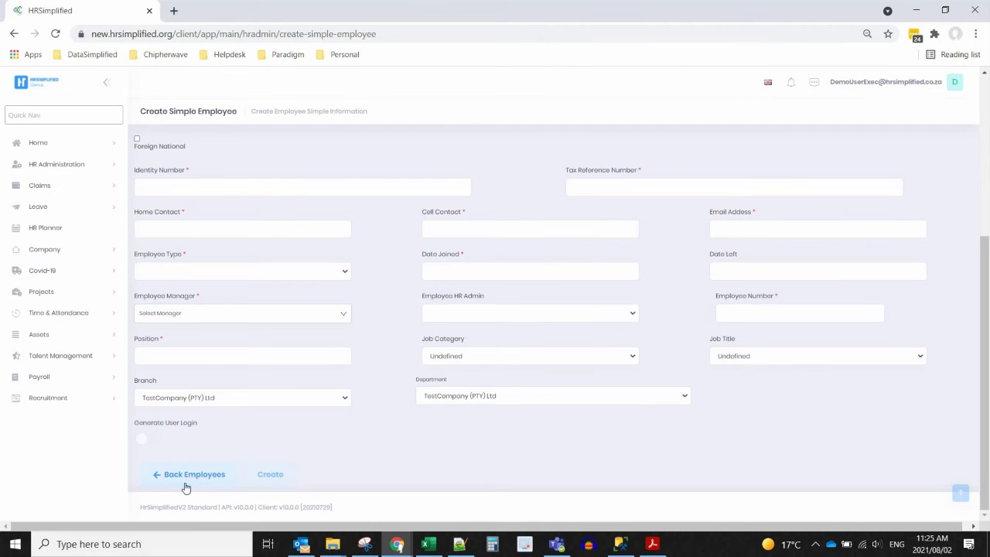
{"action": "left_click", "coordinate": [186, 480]}
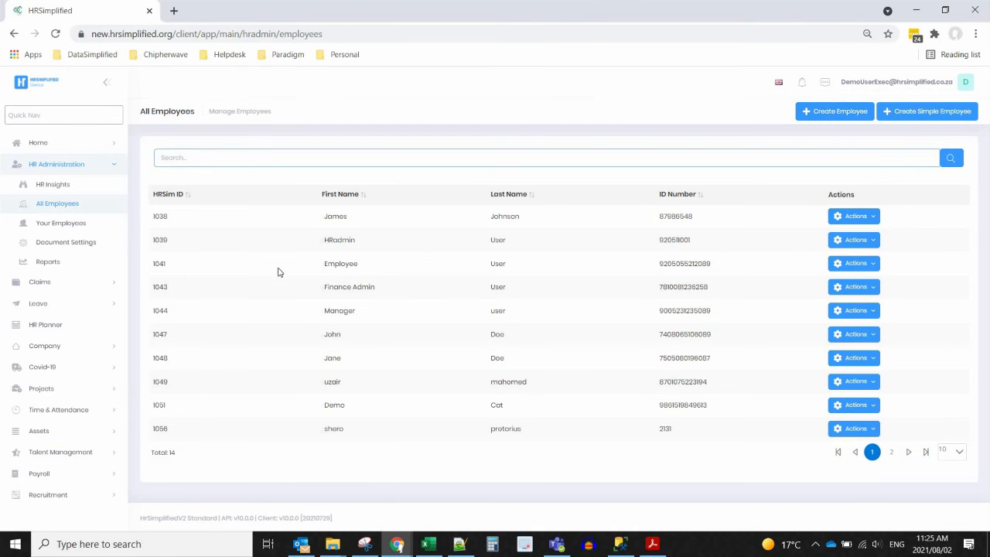
- View Your Employees and share Disciplinary Documents with all employees in Document Settings
{"action": "left_click", "coordinate": [54, 226]}
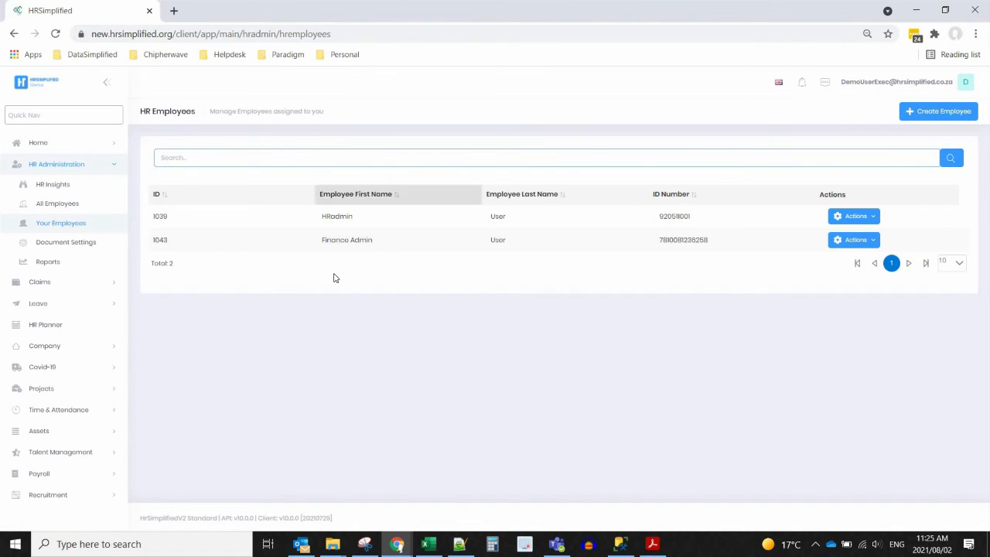
{"action": "left_click", "coordinate": [59, 244]}
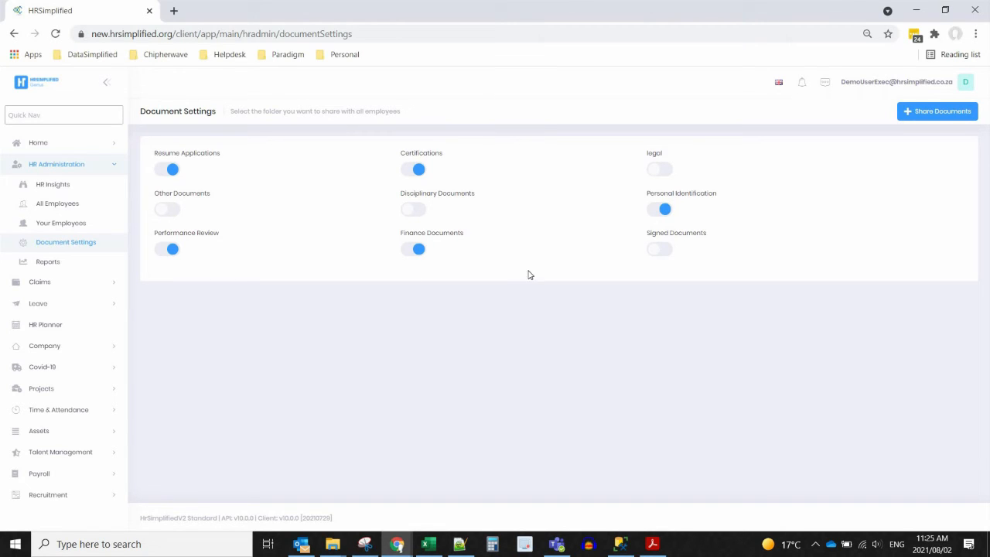
{"action": "left_click", "coordinate": [419, 209]}
- Check the empty Home > My Documents list, then open the HR Administration Reports page
{"action": "left_click", "coordinate": [46, 144]}
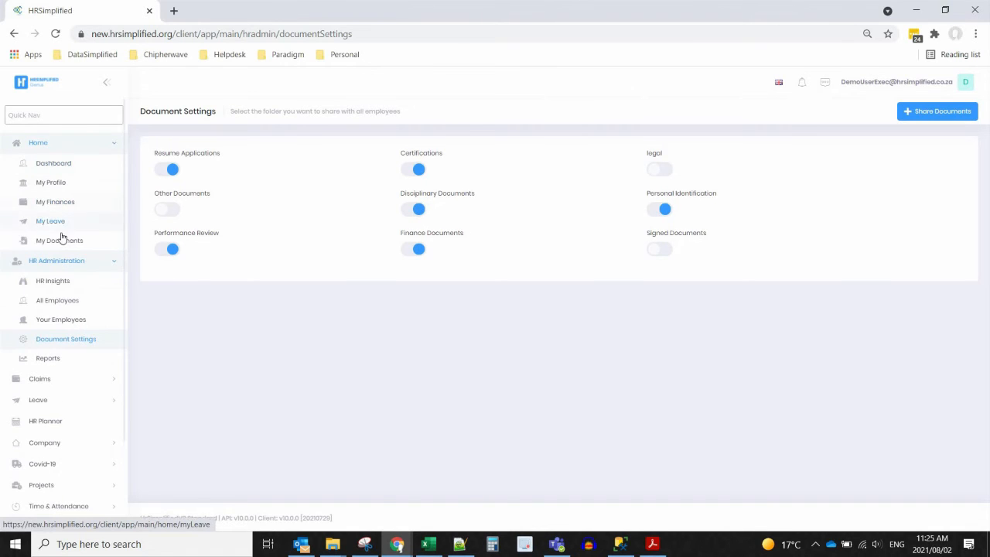
{"action": "left_click", "coordinate": [62, 241]}
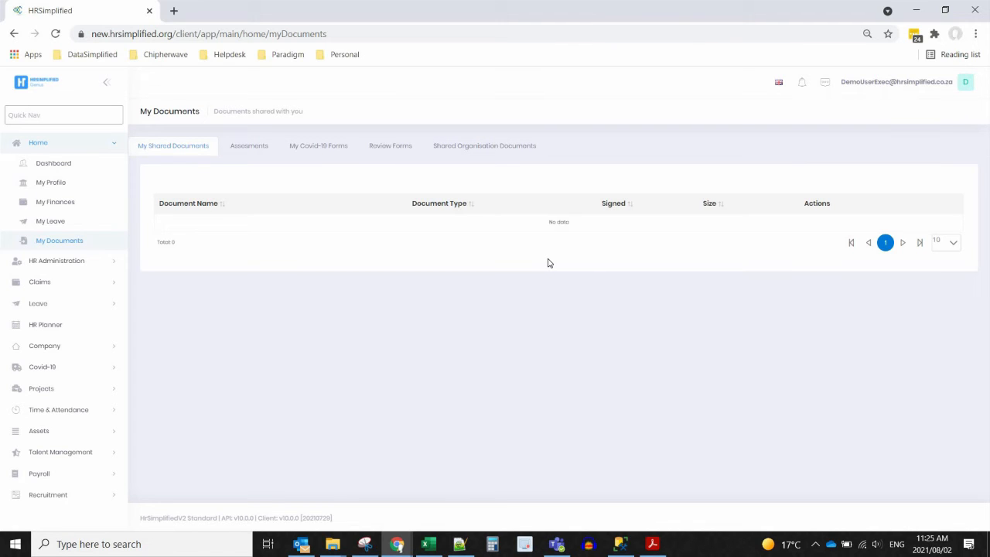
{"action": "left_click", "coordinate": [51, 260]}
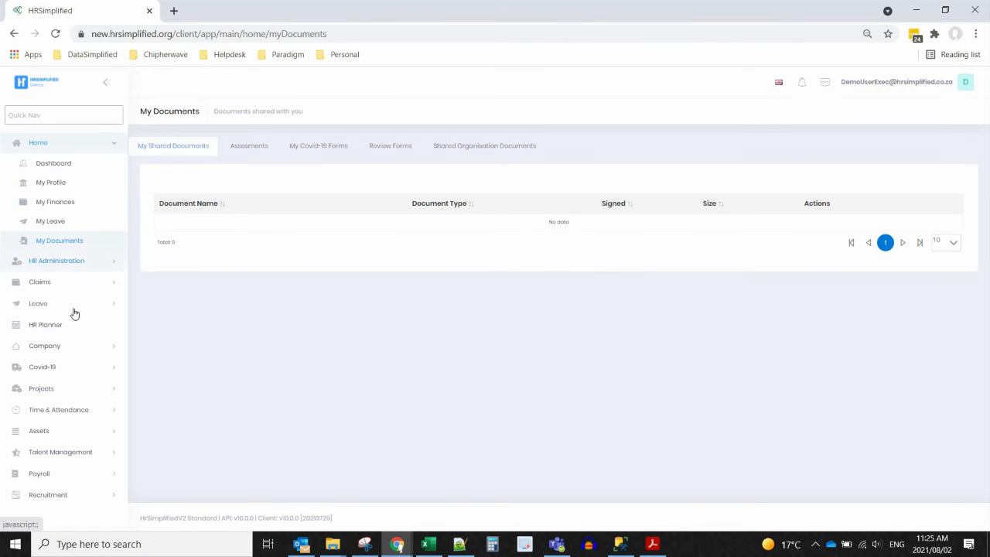
{"action": "left_click", "coordinate": [43, 360]}
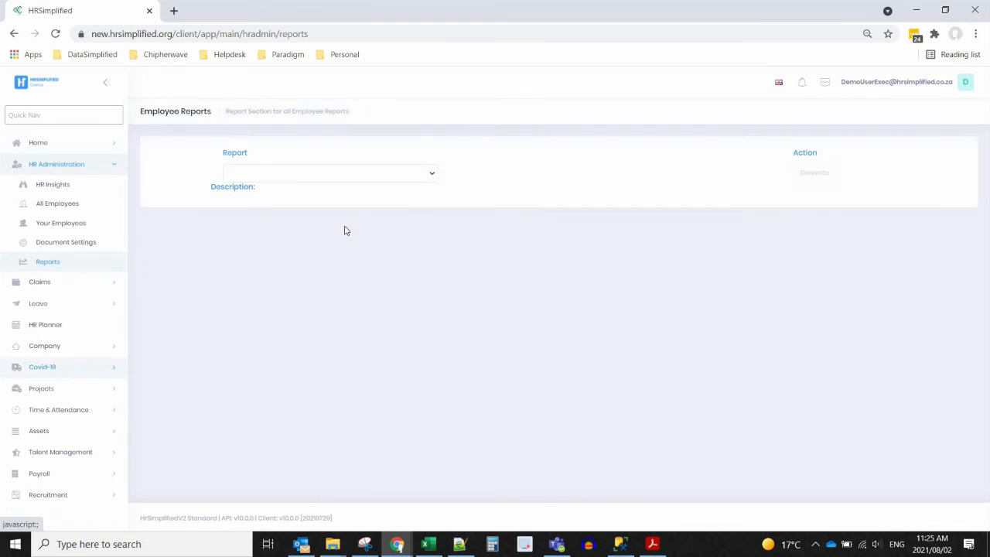
{"action": "left_click", "coordinate": [435, 174]}
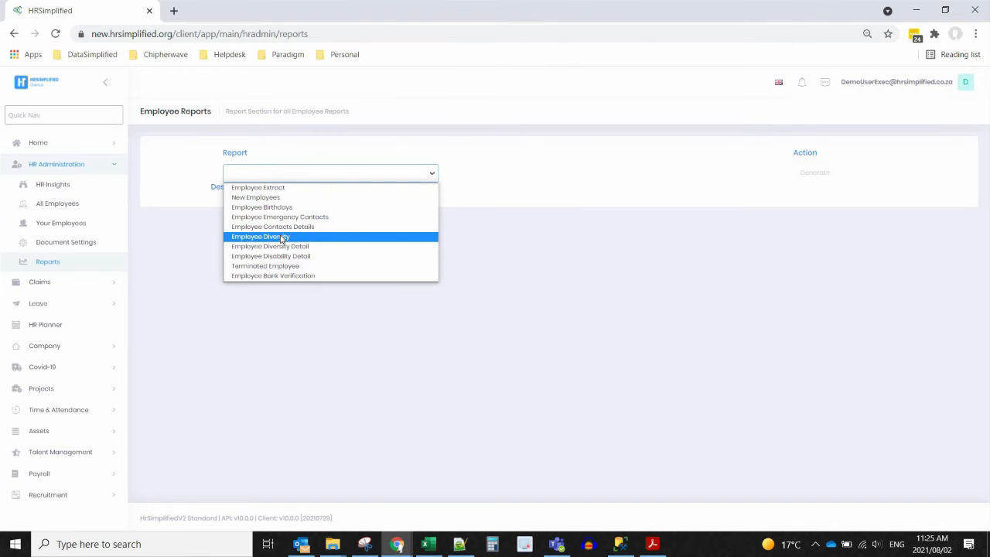
{"action": "left_click", "coordinate": [514, 183]}
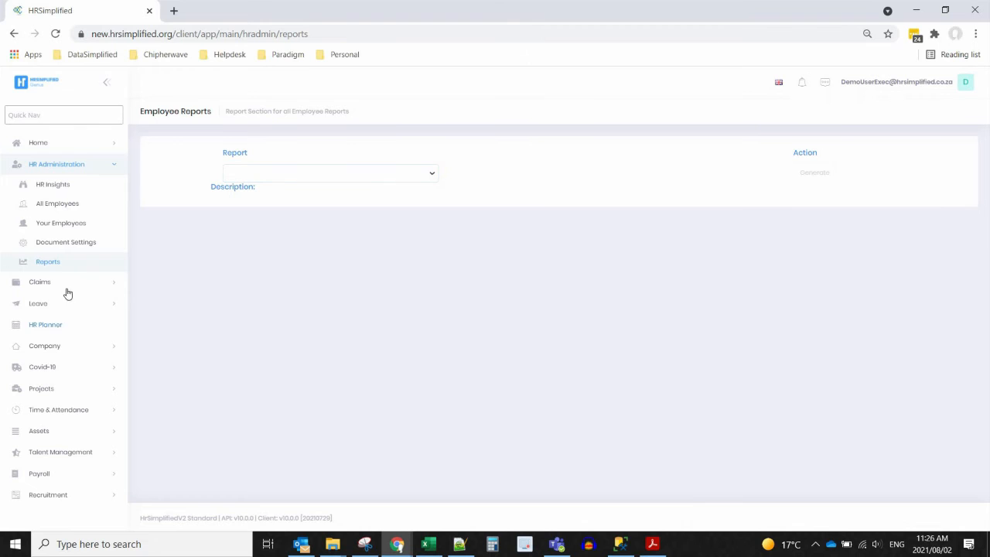
- Open the HR Planner's August 2021 calendar and cancel a new event form without saving
{"action": "left_click", "coordinate": [58, 328]}
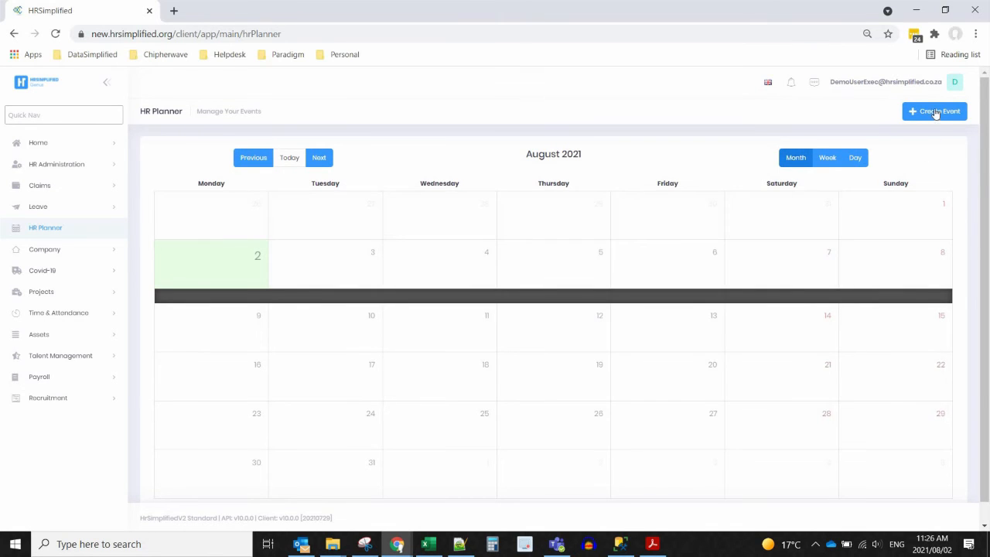
{"action": "left_click", "coordinate": [936, 110]}
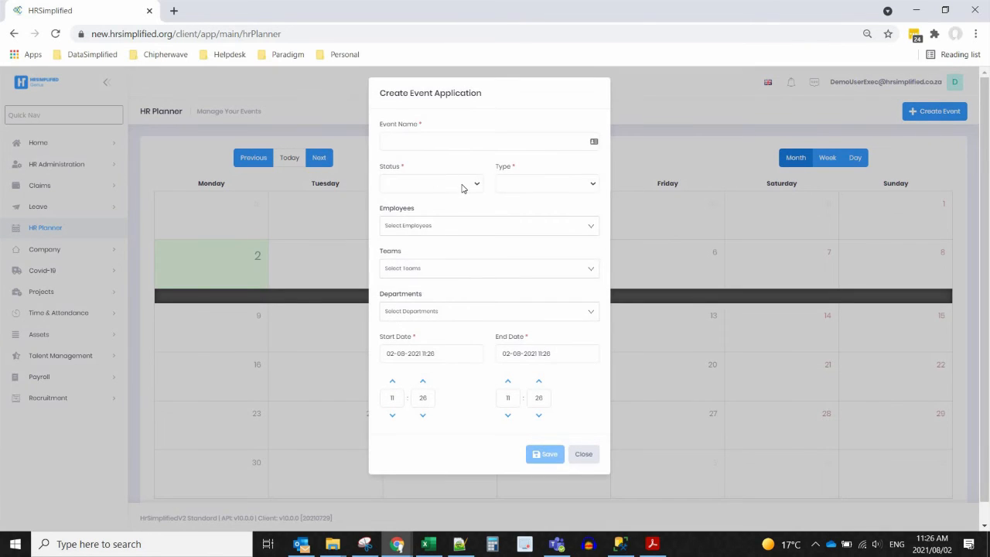
{"action": "left_click", "coordinate": [462, 142]}
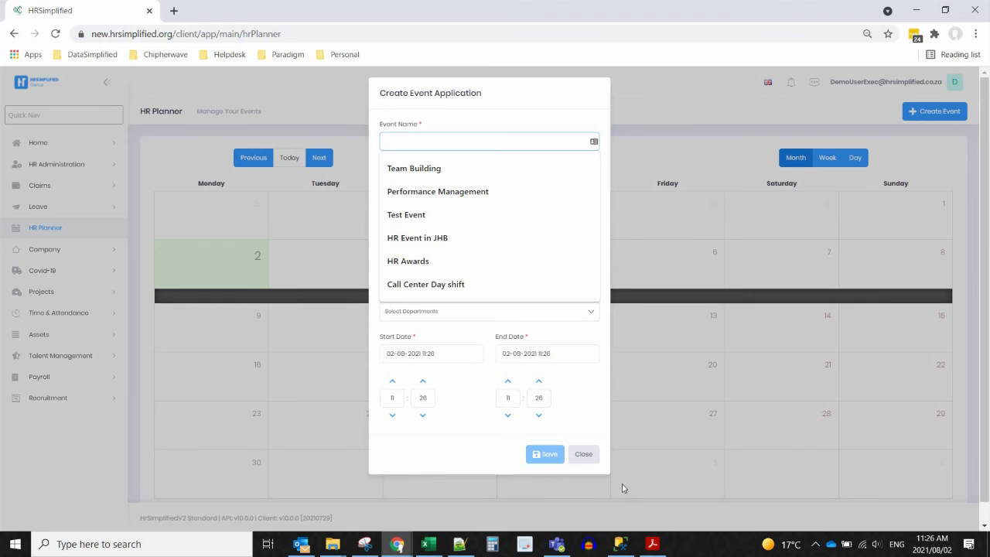
{"action": "left_click", "coordinate": [583, 454]}
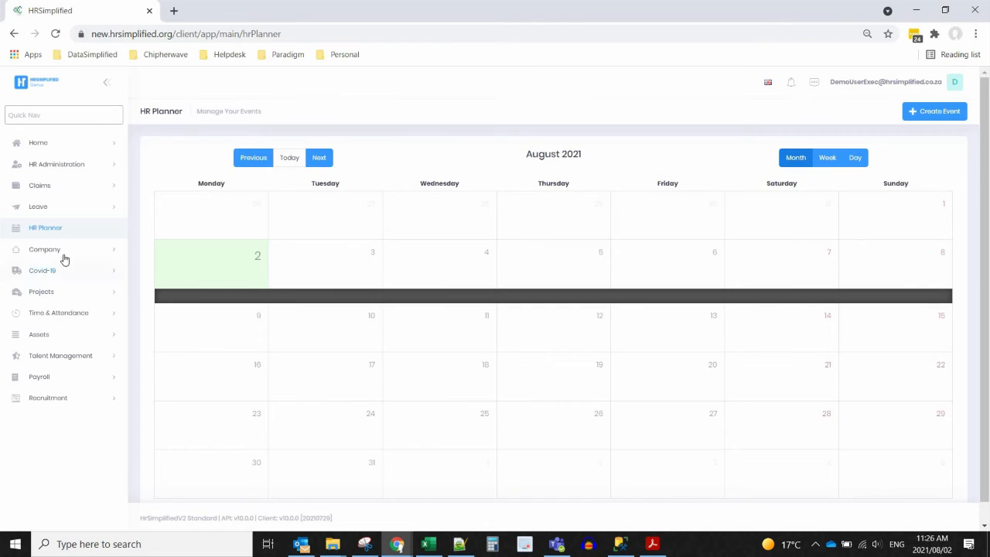
{"action": "left_click", "coordinate": [61, 253]}
- Browse the Company details, branches, departments and teams pages, ending on Organisation Shared Documents
{"action": "left_click", "coordinate": [62, 270]}
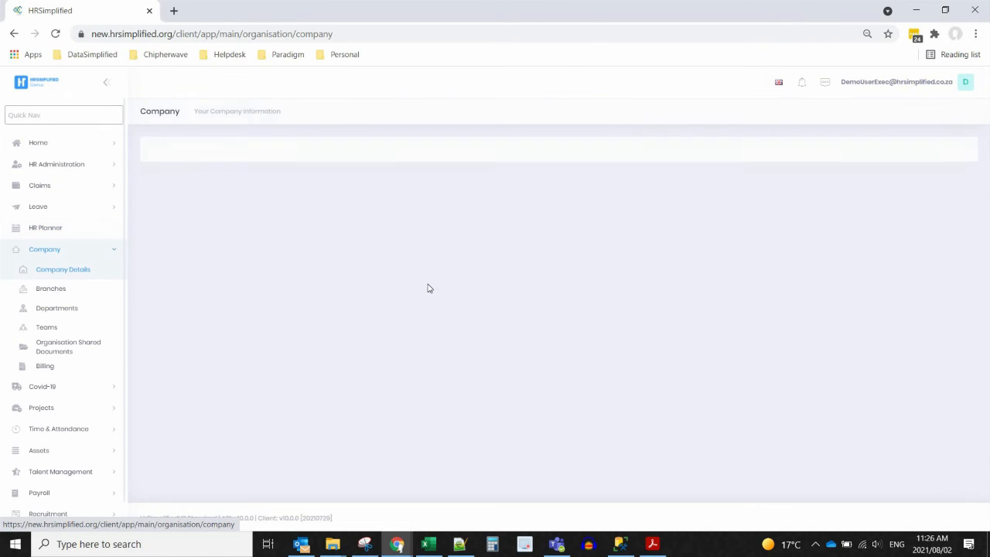
{"action": "left_click", "coordinate": [67, 291]}
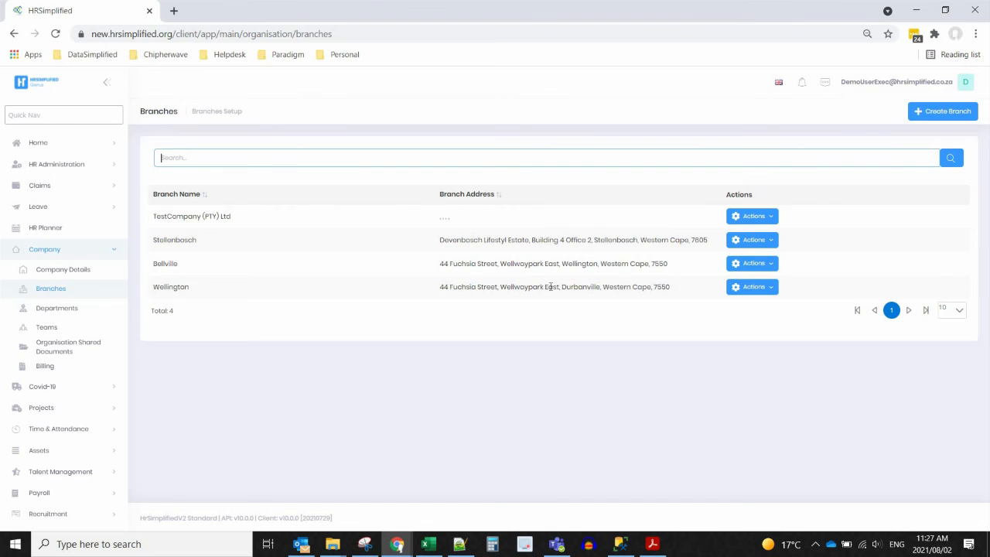
{"action": "left_click", "coordinate": [63, 311]}
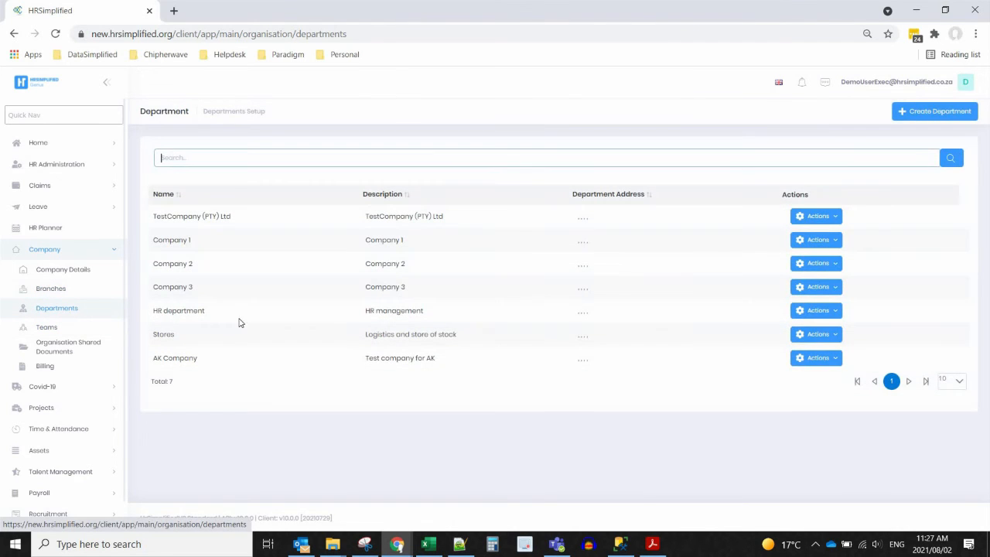
{"action": "left_click", "coordinate": [392, 161]}
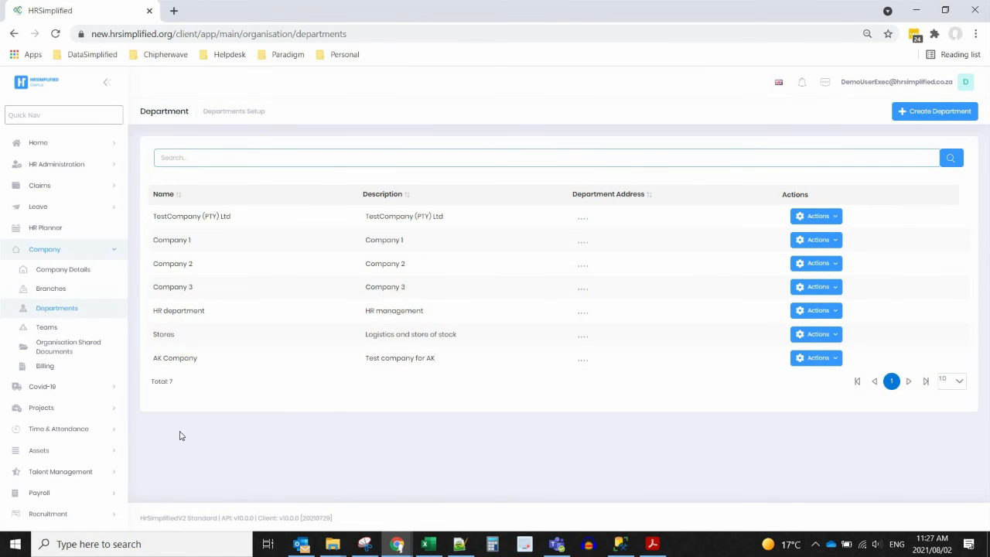
{"action": "left_click", "coordinate": [48, 328]}
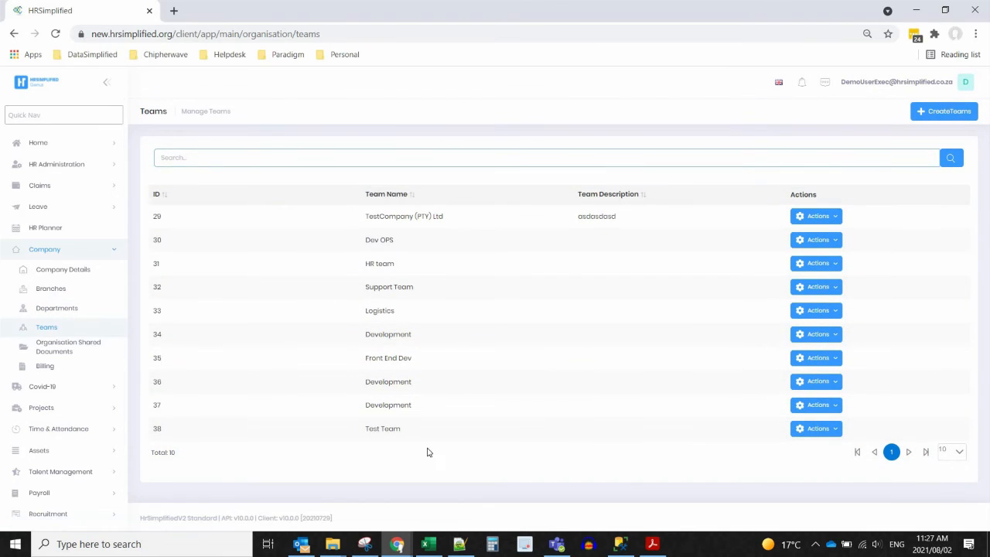
{"action": "left_click", "coordinate": [56, 350]}
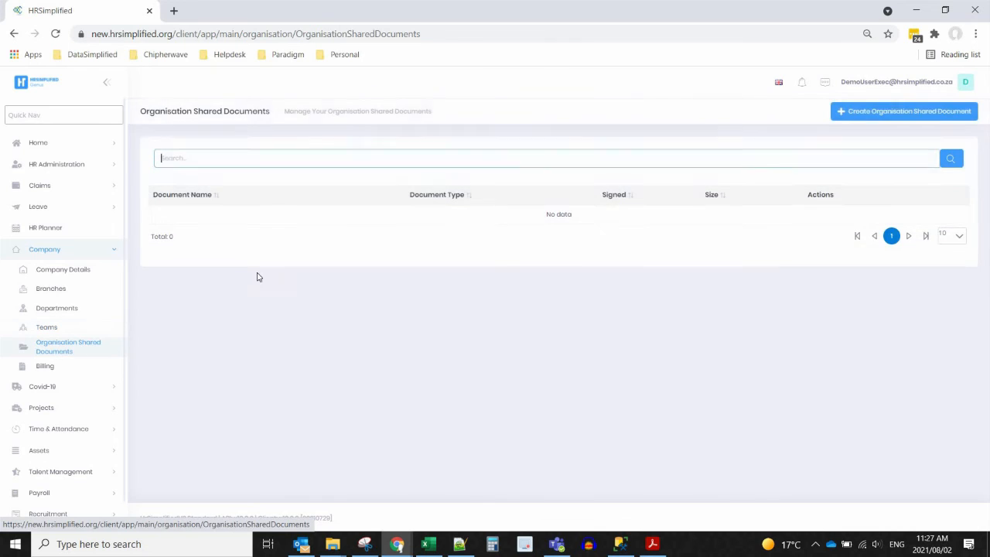
- Start a new organisation shared document, review its document types, and cancel it
{"action": "left_click", "coordinate": [887, 113]}
{"action": "left_click", "coordinate": [529, 159]}
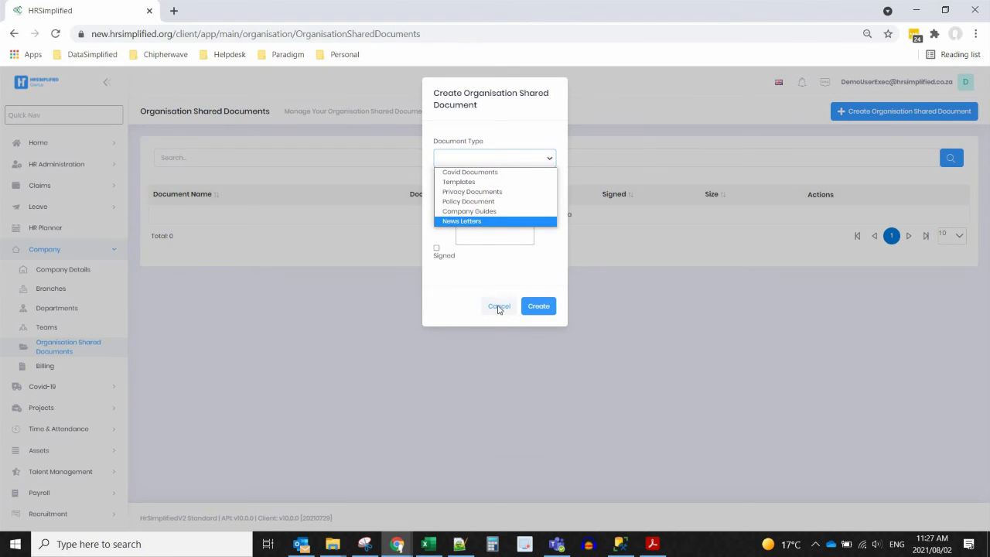
{"action": "left_click", "coordinate": [499, 307]}
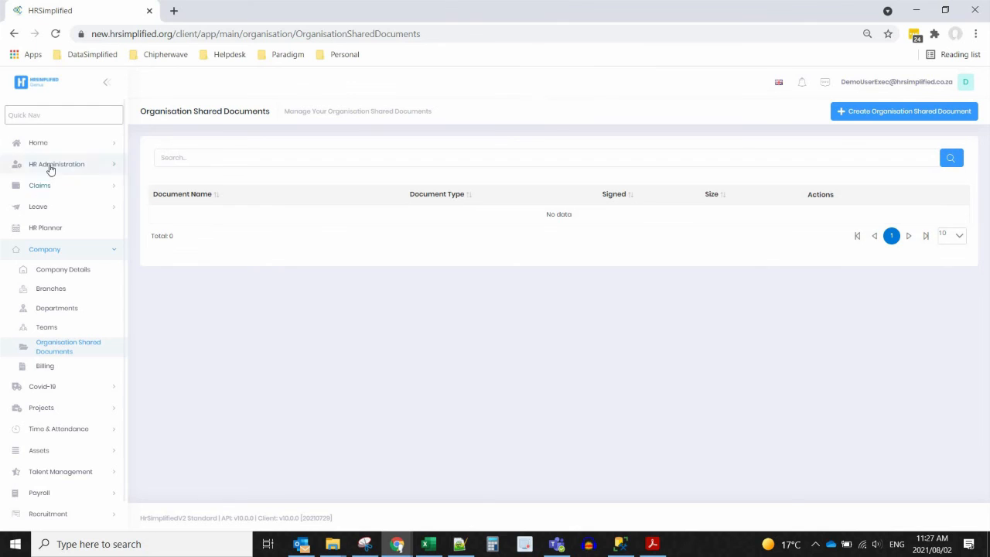
- View Shared Organisation Documents under Home > My Documents
{"action": "left_click", "coordinate": [60, 147]}
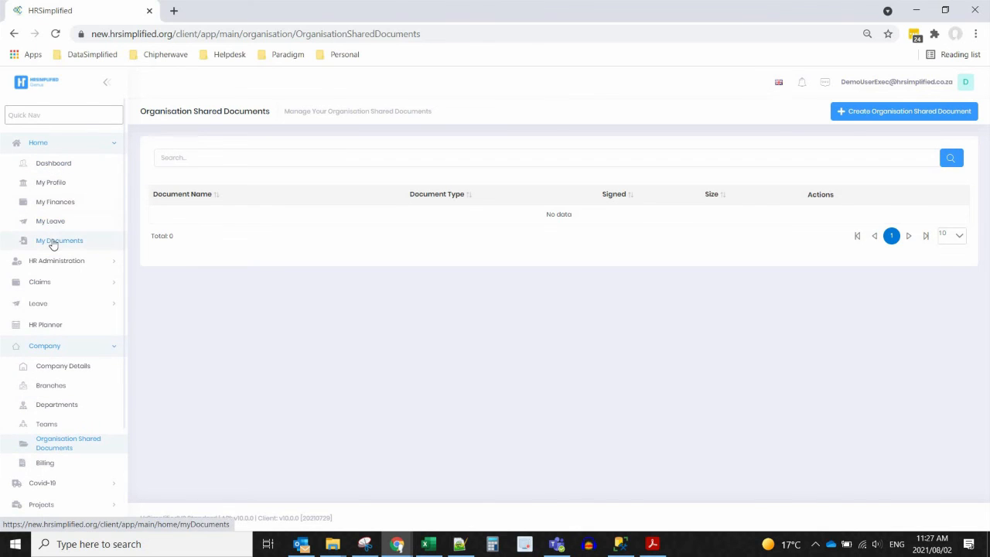
{"action": "left_click", "coordinate": [49, 243]}
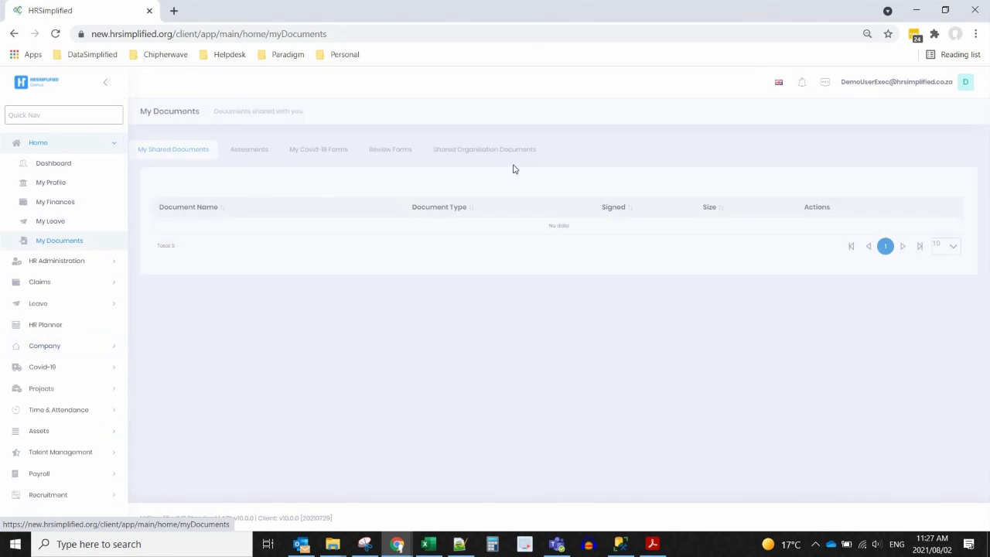
{"action": "left_click", "coordinate": [450, 151]}
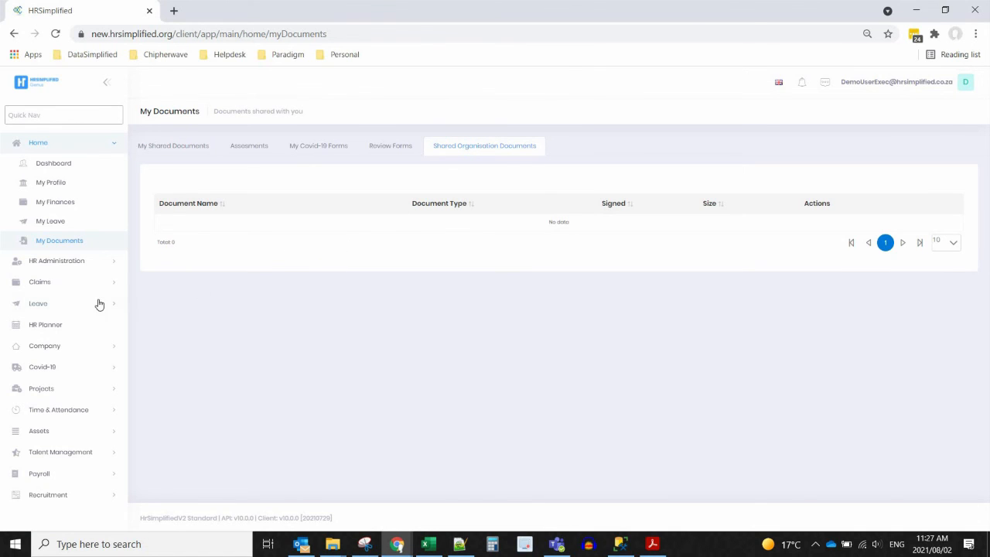
- Open Company > Billing and scroll the empty Subscription invoice list
{"action": "left_click", "coordinate": [44, 352]}
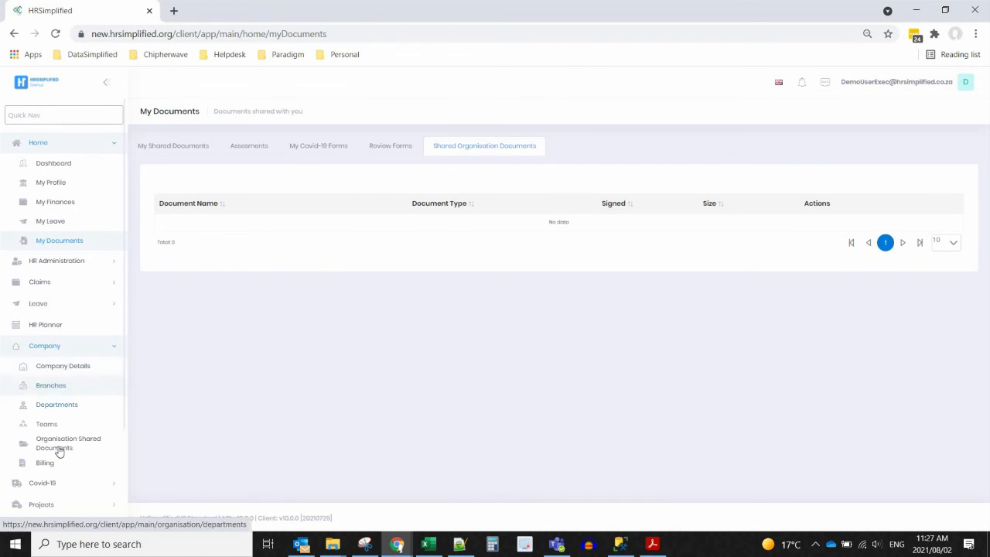
{"action": "left_click", "coordinate": [51, 467]}
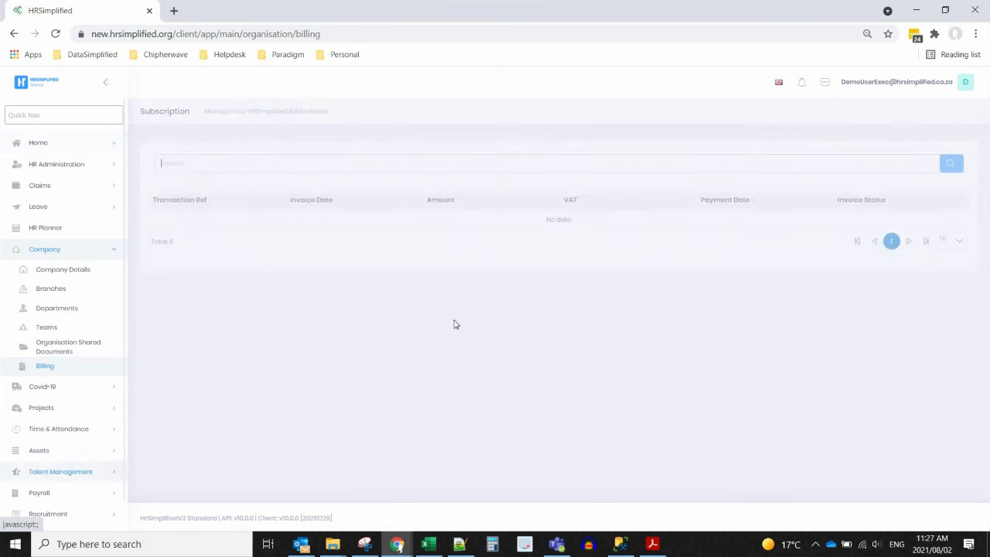
{"action": "scroll", "coordinate": [97, 344], "scroll_direction": "down", "scroll_amount": 1}
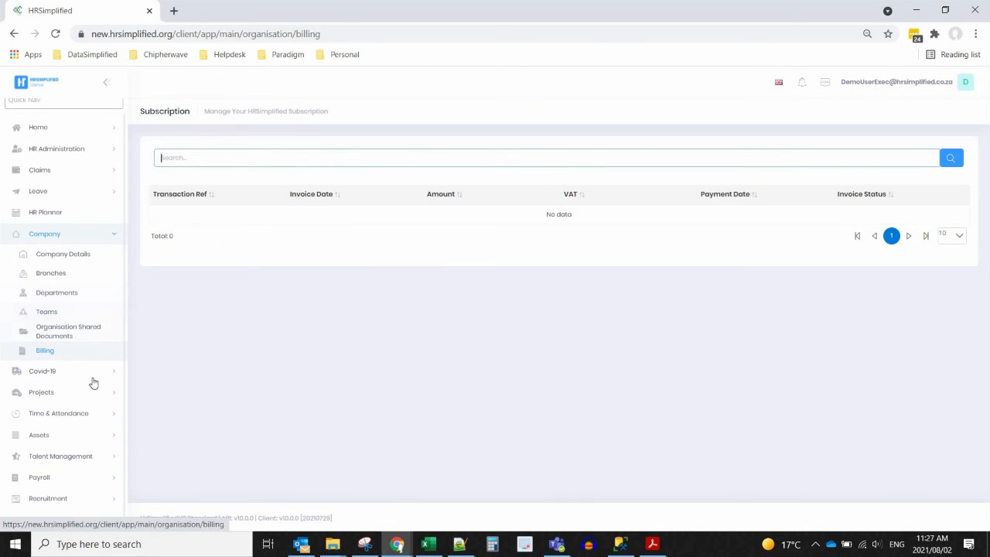
{"action": "left_click", "coordinate": [56, 149]}
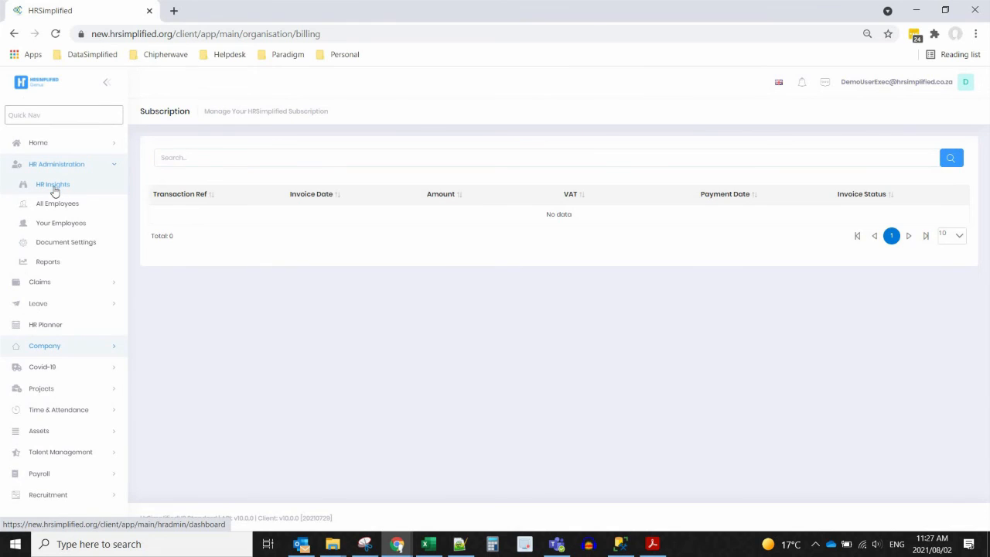
- Show HR Insights Financial Liabilities, with totals 164,585 female and 465,923 male
{"action": "left_click", "coordinate": [53, 186]}
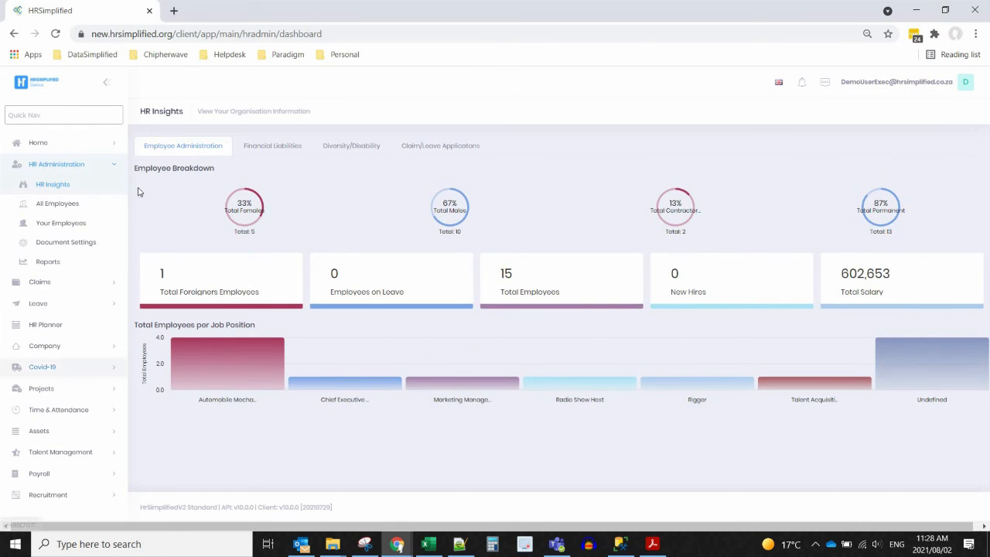
{"action": "left_click", "coordinate": [249, 146]}
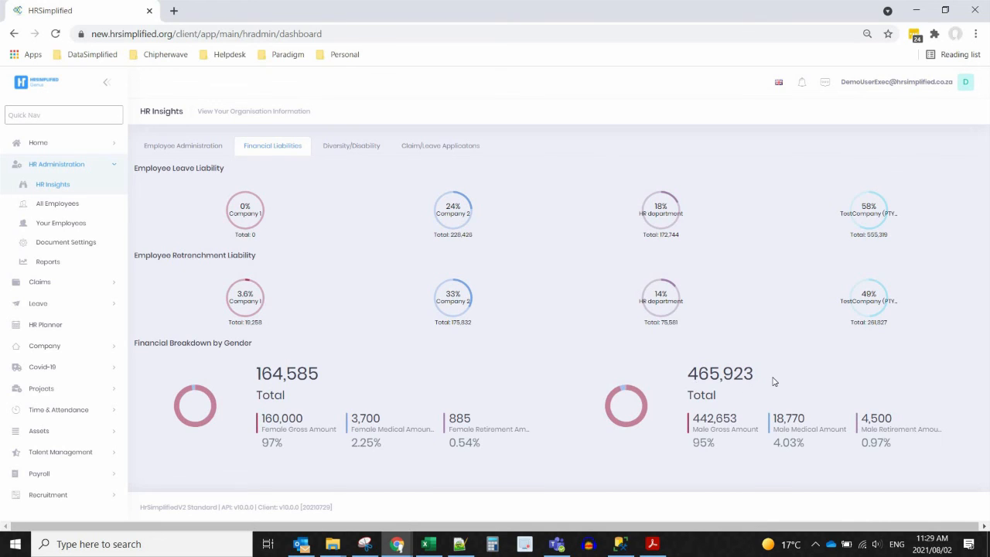
- Highlight the 465,923 male and 164,585 female liability totals, then bring up Diversity/Disability
{"action": "left_click_drag", "start_coordinate": [775, 381], "coordinate": [699, 377]}
{"action": "left_click_drag", "start_coordinate": [256, 375], "coordinate": [354, 376]}
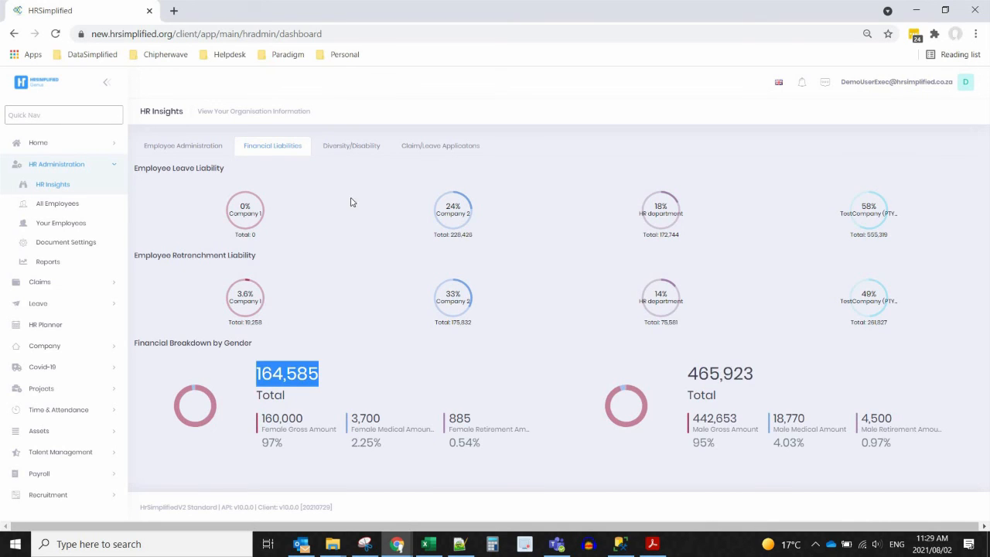
{"action": "left_click", "coordinate": [341, 152]}
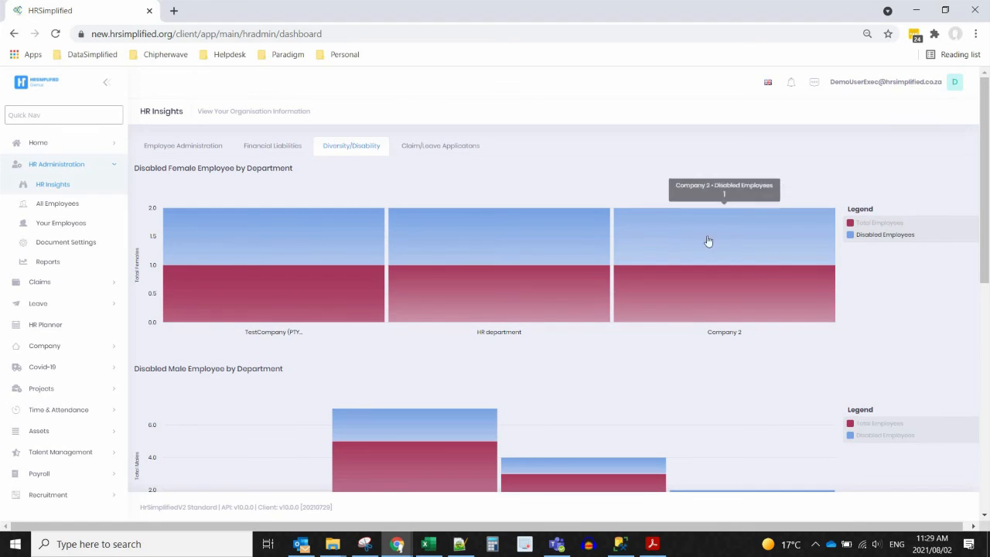
- Scroll through the Diversity/Disability charts, then show the Claim/Leave Applications totals
{"action": "scroll", "coordinate": [360, 361], "scroll_direction": "down", "scroll_amount": 2}
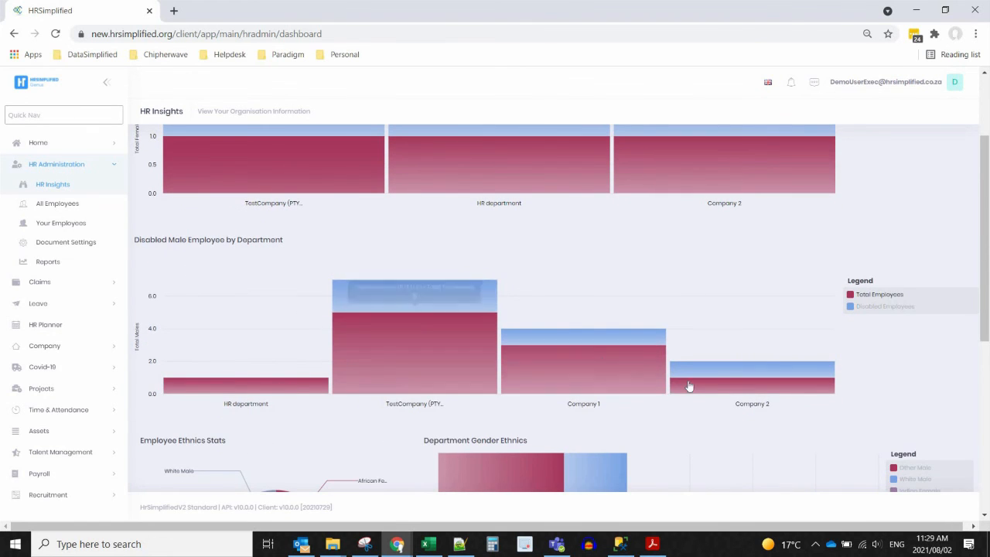
{"action": "scroll", "coordinate": [688, 387], "scroll_direction": "down", "scroll_amount": 5}
{"action": "scroll", "coordinate": [690, 386], "scroll_direction": "up", "scroll_amount": 2}
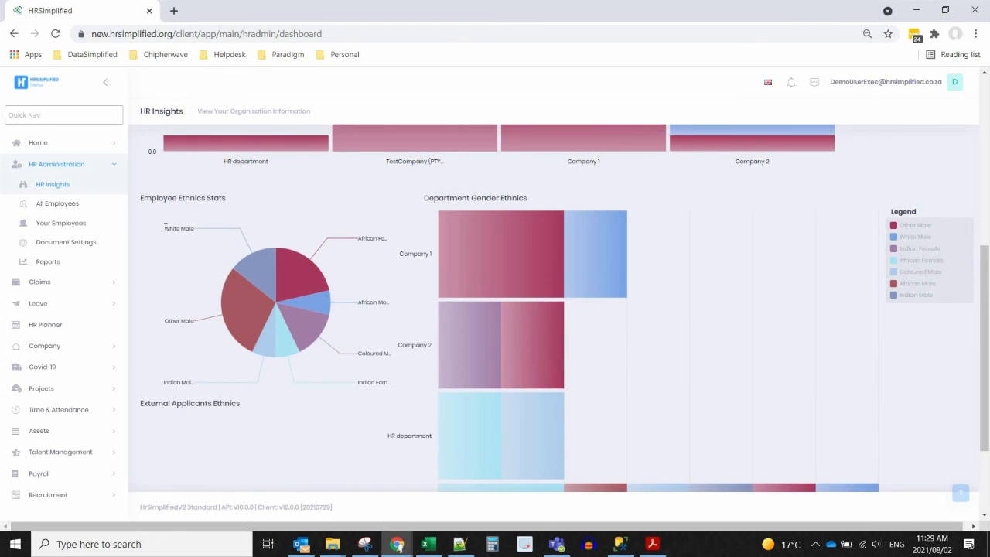
{"action": "mouse_move", "coordinate": [299, 270]}
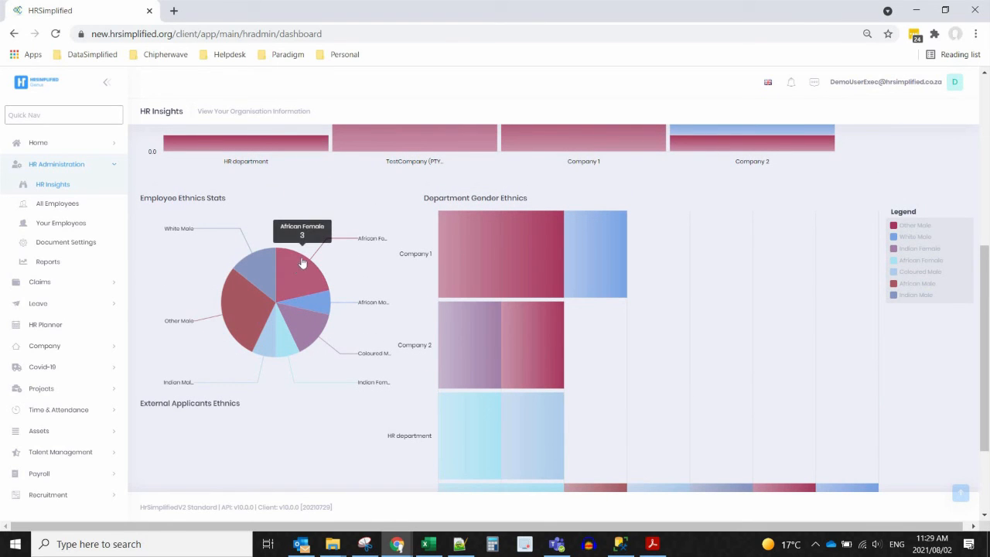
{"action": "mouse_move", "coordinate": [310, 306]}
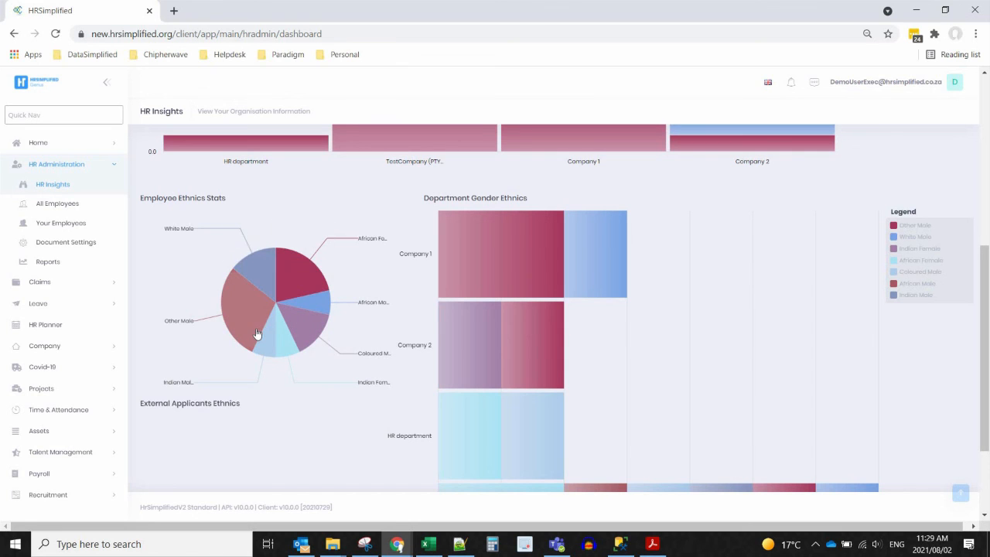
{"action": "mouse_move", "coordinate": [258, 334]}
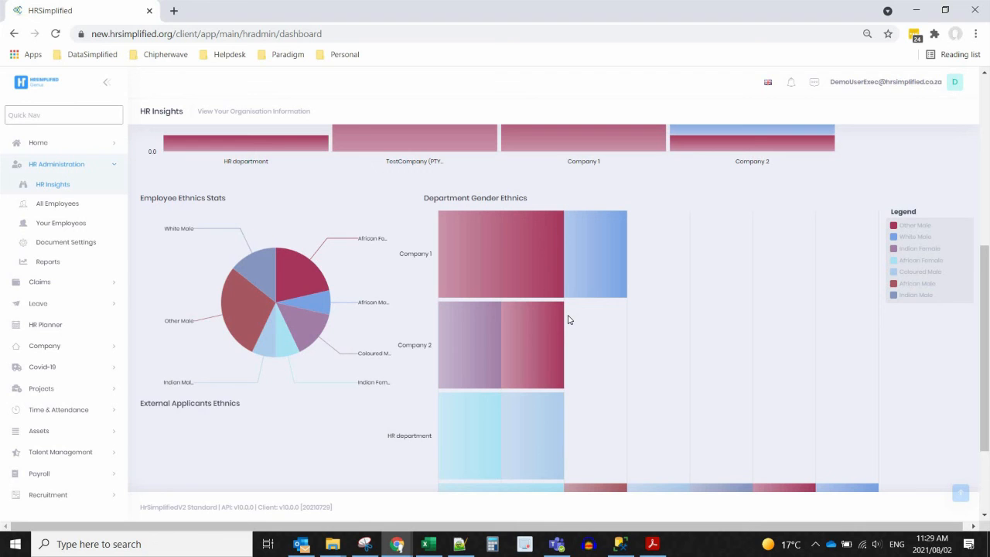
{"action": "scroll", "coordinate": [769, 314], "scroll_direction": "down", "scroll_amount": 3}
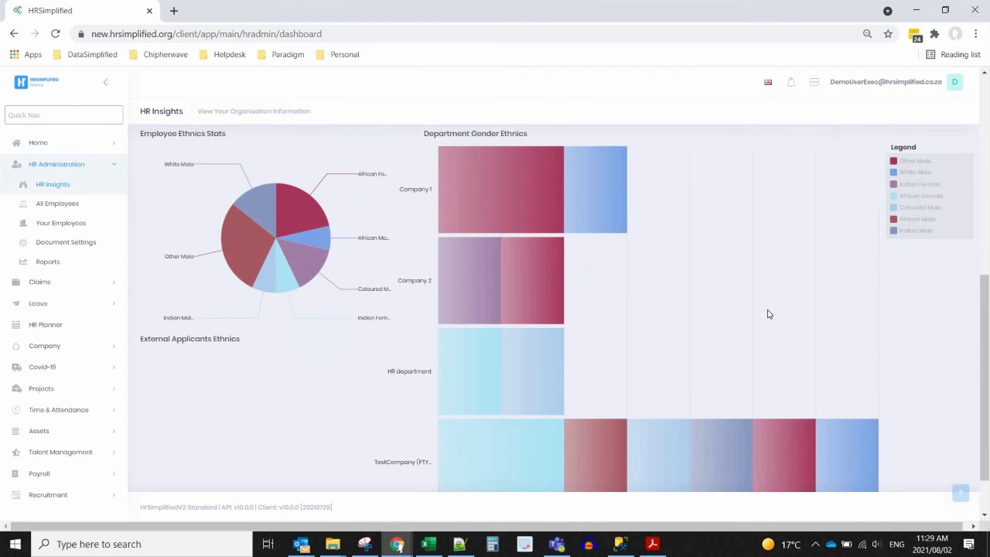
{"action": "scroll", "coordinate": [769, 314], "scroll_direction": "up", "scroll_amount": 10}
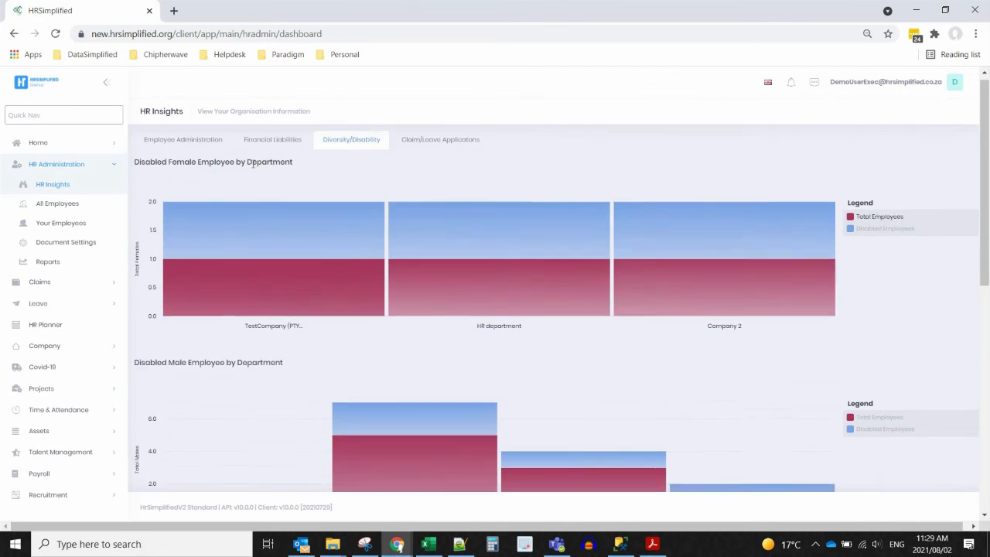
{"action": "left_click", "coordinate": [429, 147]}
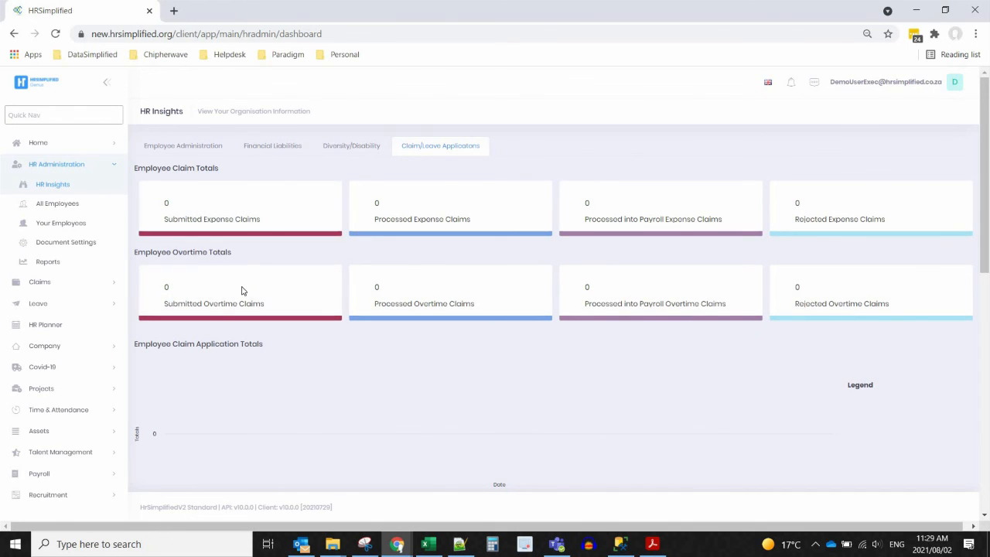
{"action": "scroll", "coordinate": [413, 339], "scroll_direction": "down", "scroll_amount": 2}
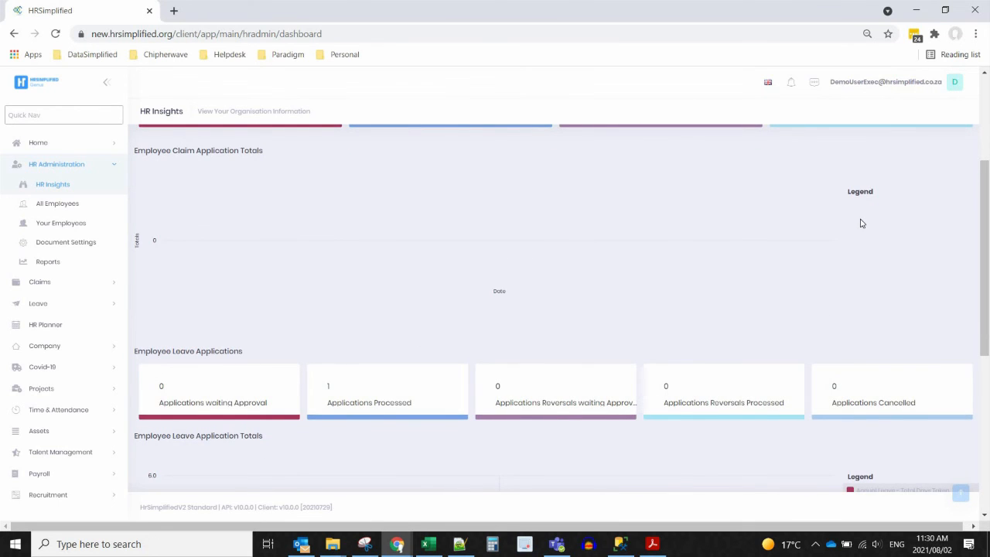
{"action": "scroll", "coordinate": [861, 223], "scroll_direction": "down", "scroll_amount": 2}
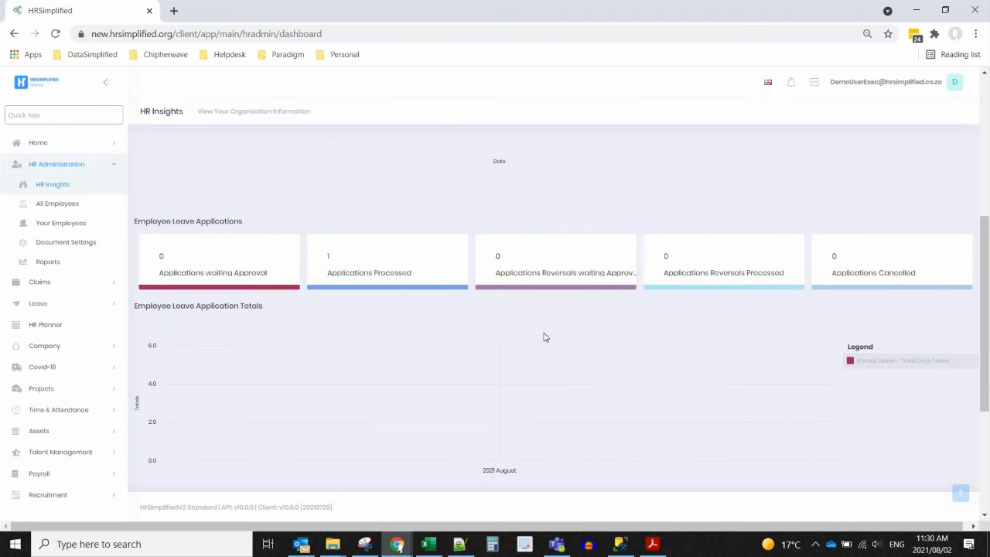
{"action": "scroll", "coordinate": [544, 336], "scroll_direction": "down", "scroll_amount": 1}
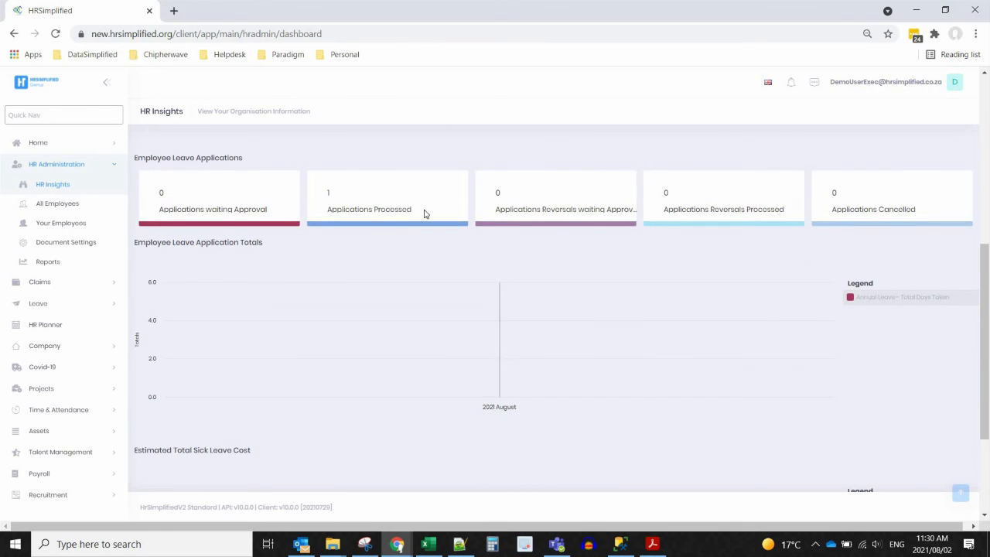